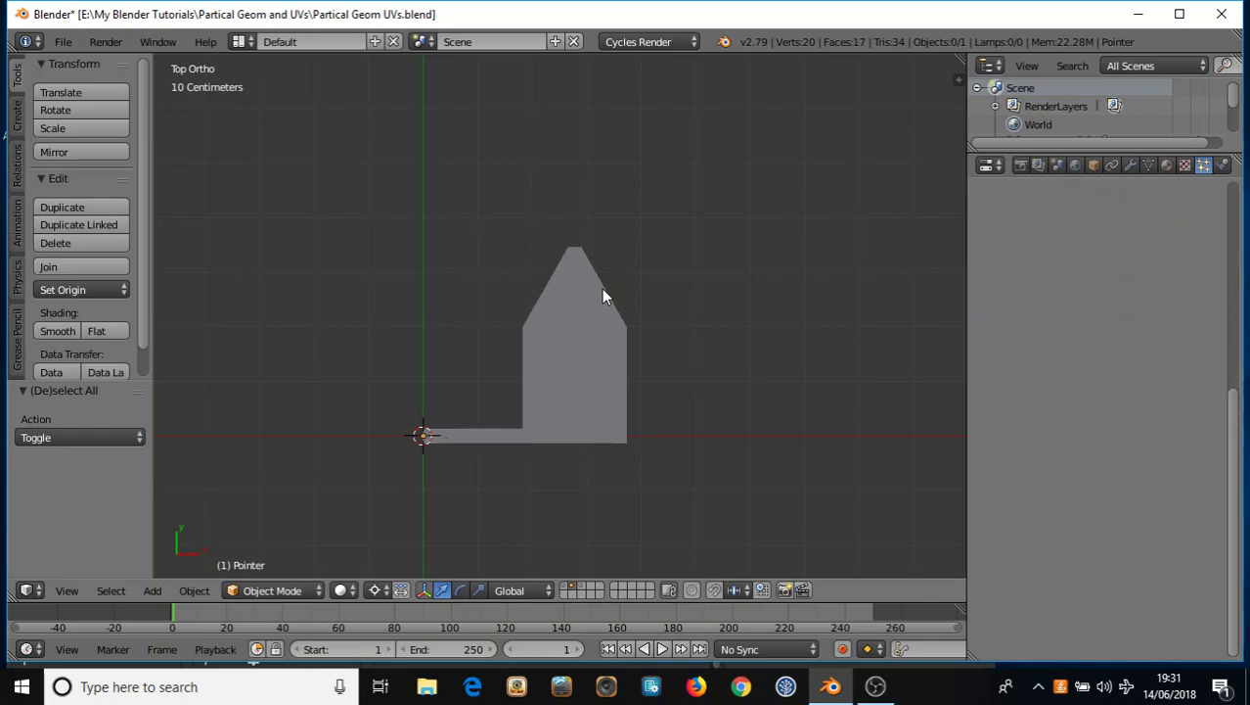
Orbit and zoom around the pointer mesh, then return to top orthographic view.
{"action": "middle_click_drag", "start_coordinate": [612, 393], "coordinate": [564, 237]}
{"action": "scroll", "coordinate": [529, 376], "scroll_direction": "down", "scroll_amount": 4}
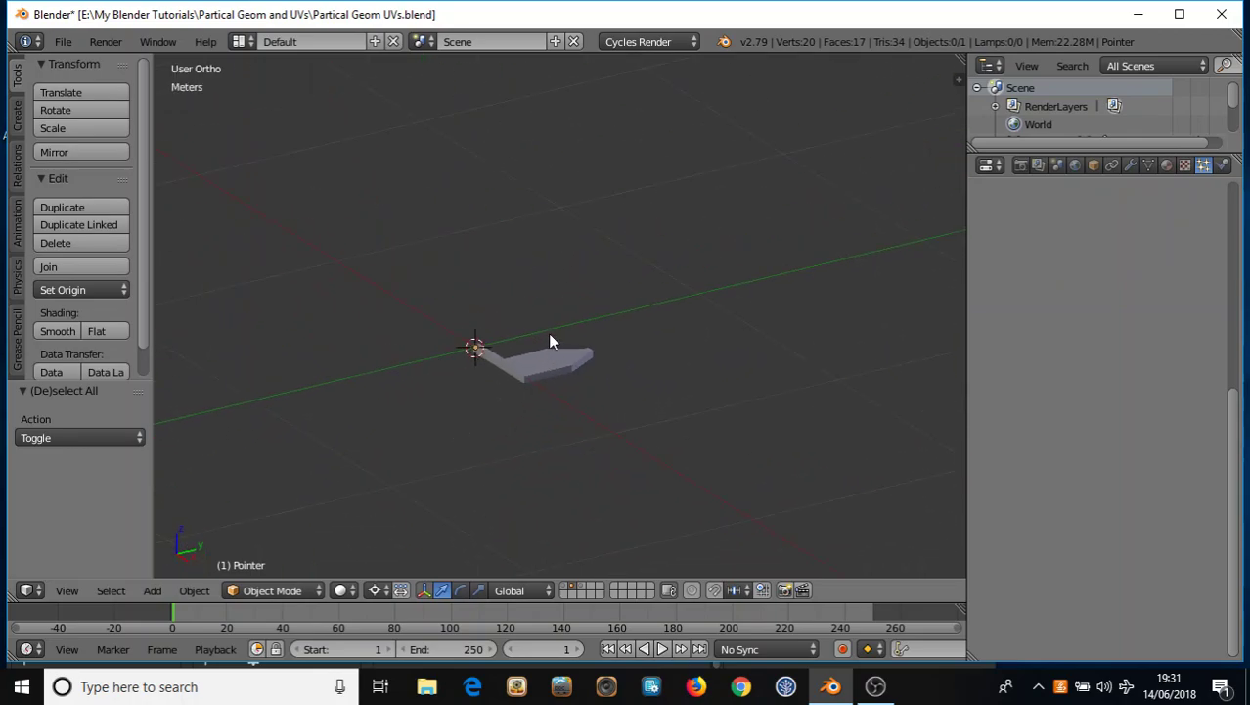
{"action": "key", "text": "KP_7"}
{"action": "scroll", "coordinate": [591, 357], "scroll_direction": "up", "scroll_amount": 3}
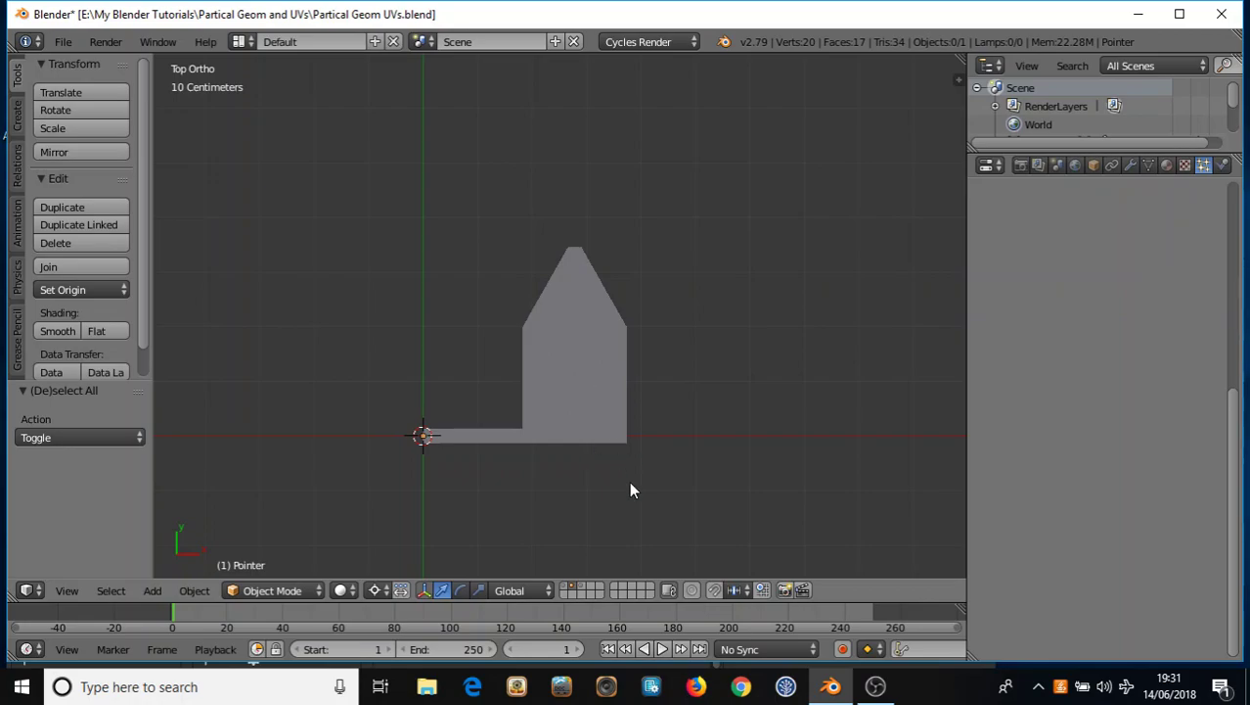
Show the second layer and inspect the 136-vertex, 128-face cylinder in Edit Mode.
{"action": "left_click", "coordinate": [563, 584]}
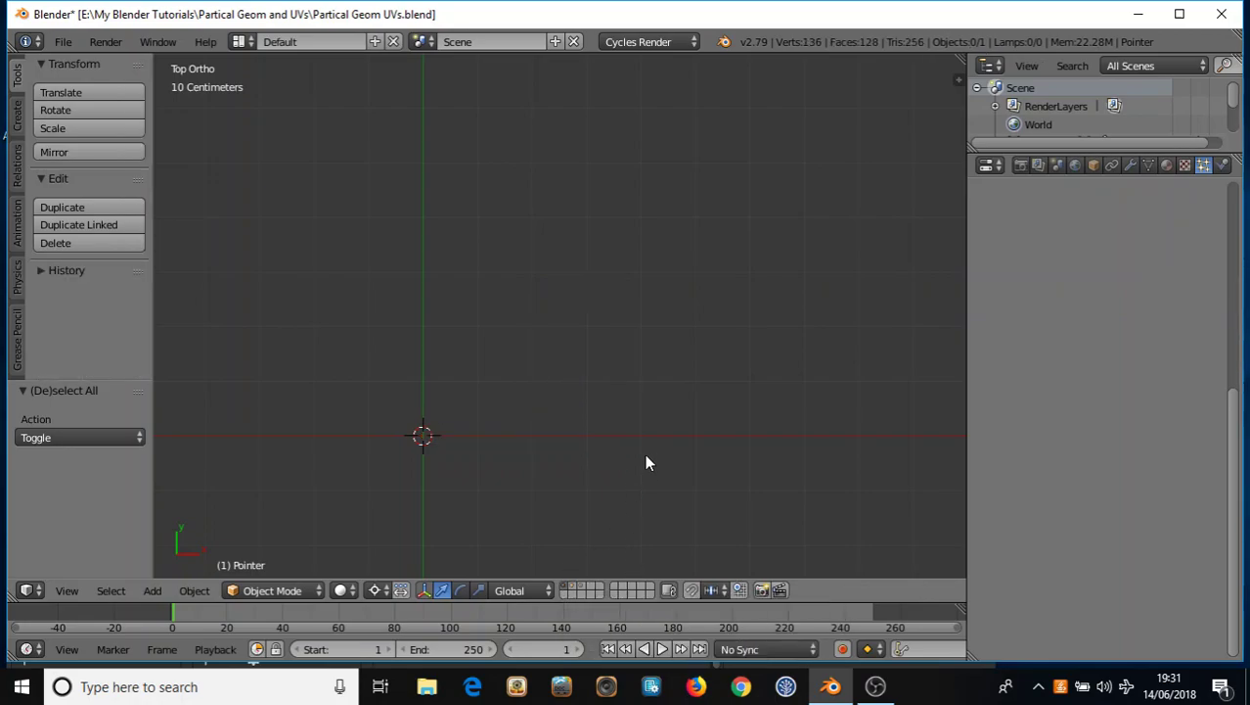
{"action": "middle_click_drag", "start_coordinate": [490, 445], "coordinate": [571, 387]}
{"action": "right_click", "coordinate": [553, 306]}
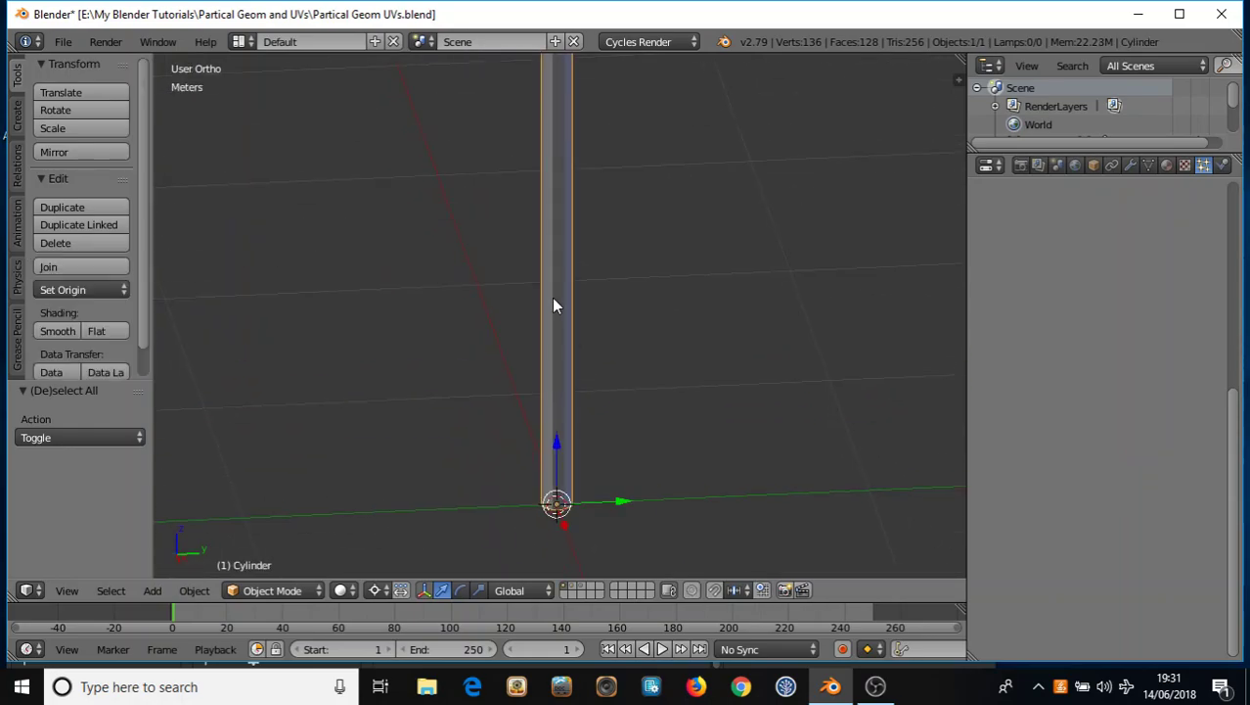
{"action": "key", "text": "Tab"}
{"action": "middle_click_drag", "start_coordinate": [638, 222], "coordinate": [642, 349]}
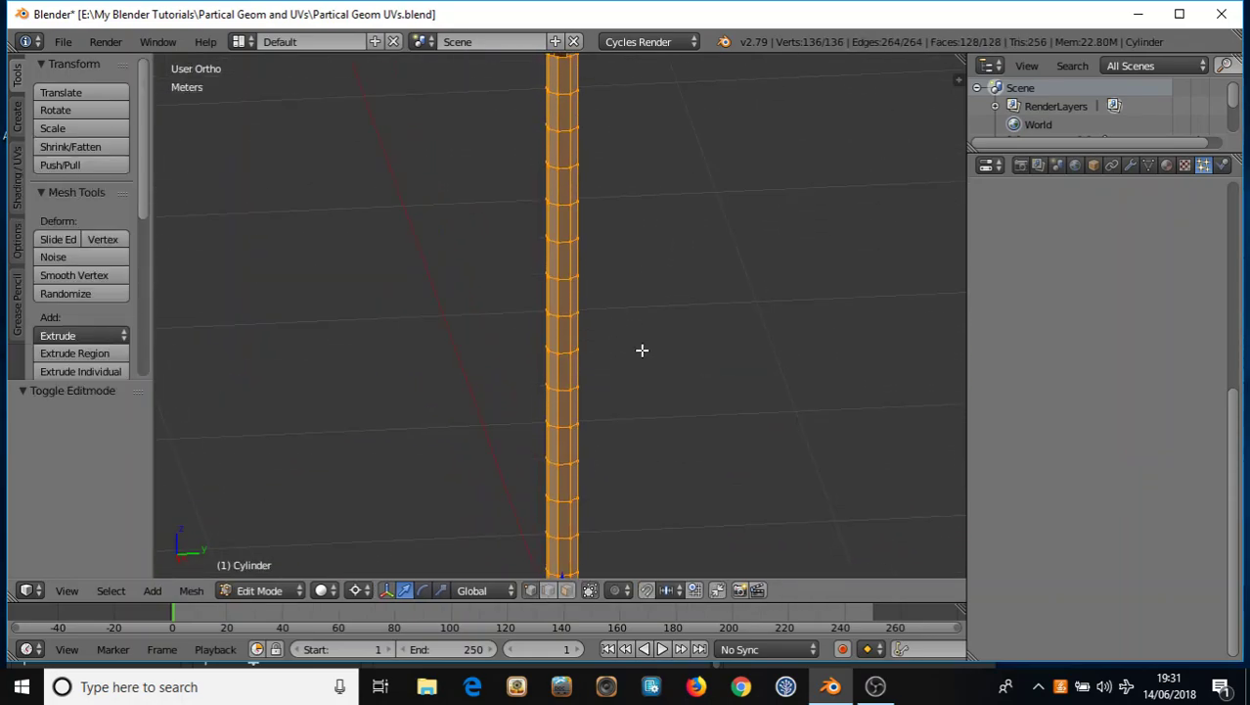
{"action": "scroll", "coordinate": [636, 288], "scroll_direction": "down", "scroll_amount": 2}
{"action": "scroll", "coordinate": [616, 336], "scroll_direction": "up", "scroll_amount": 2}
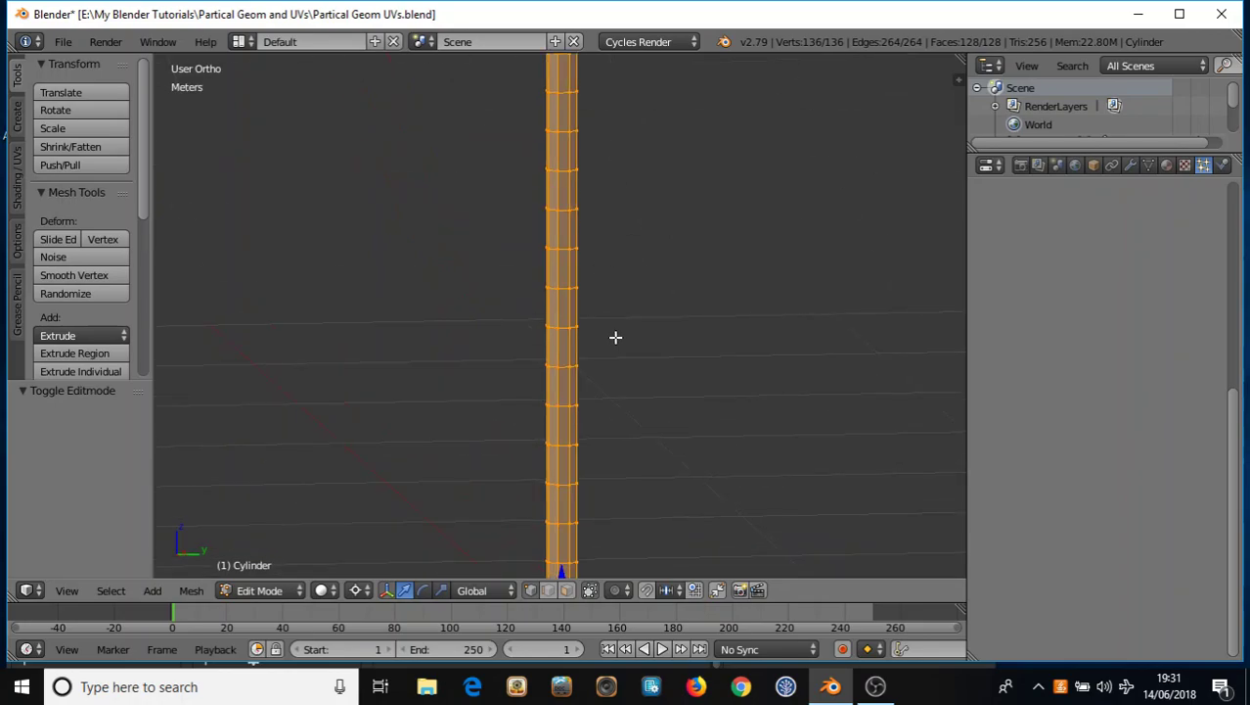
{"action": "scroll", "coordinate": [614, 334], "scroll_direction": "down", "scroll_amount": 2}
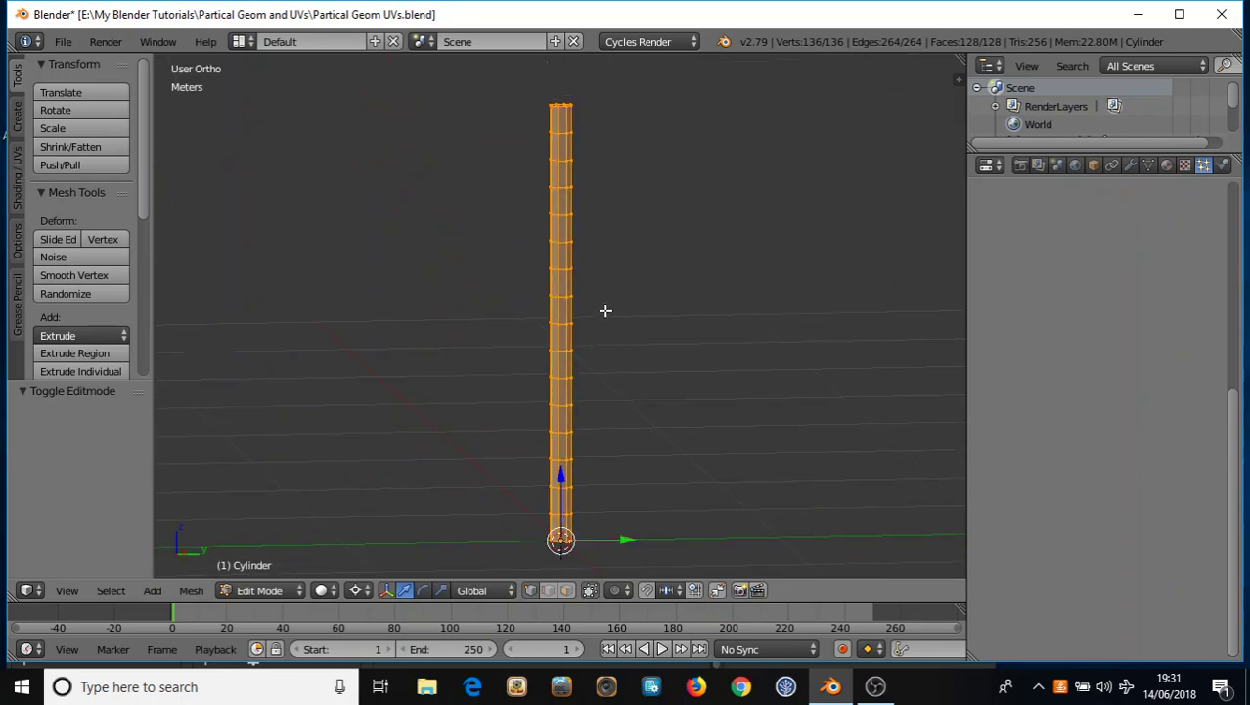
{"action": "scroll", "coordinate": [604, 346], "scroll_direction": "up", "scroll_amount": 1}
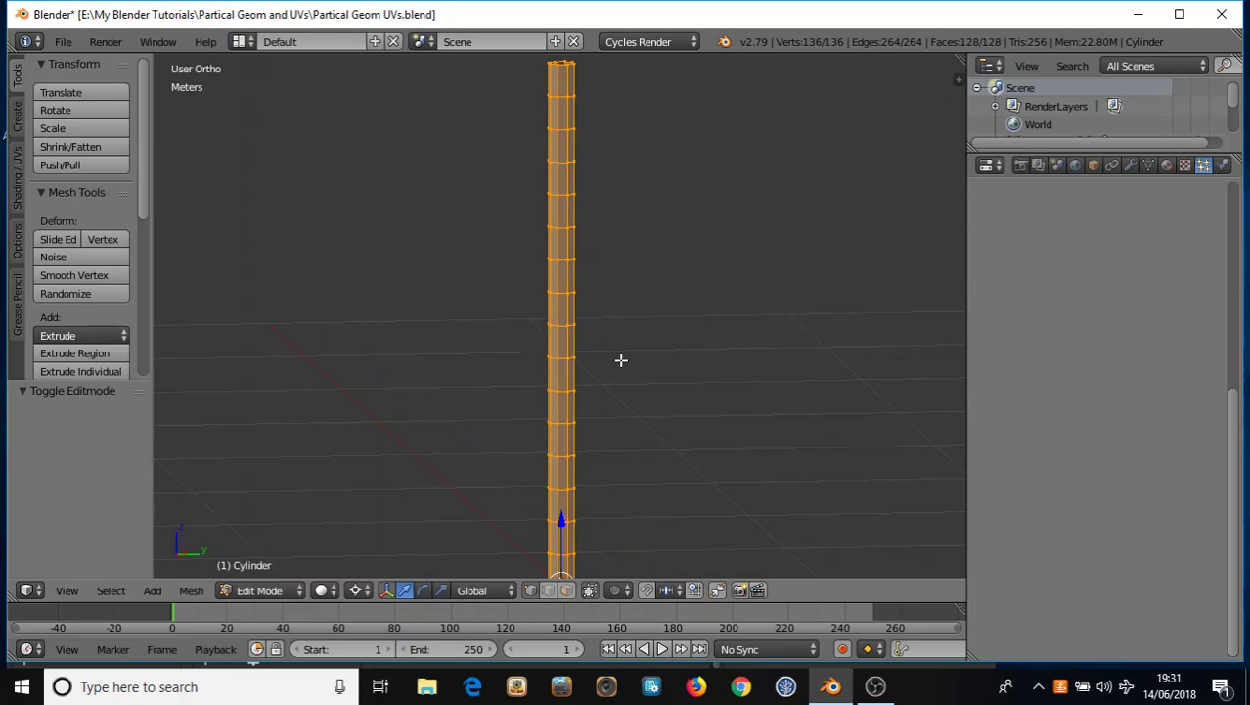
{"action": "key", "text": "Tab"}
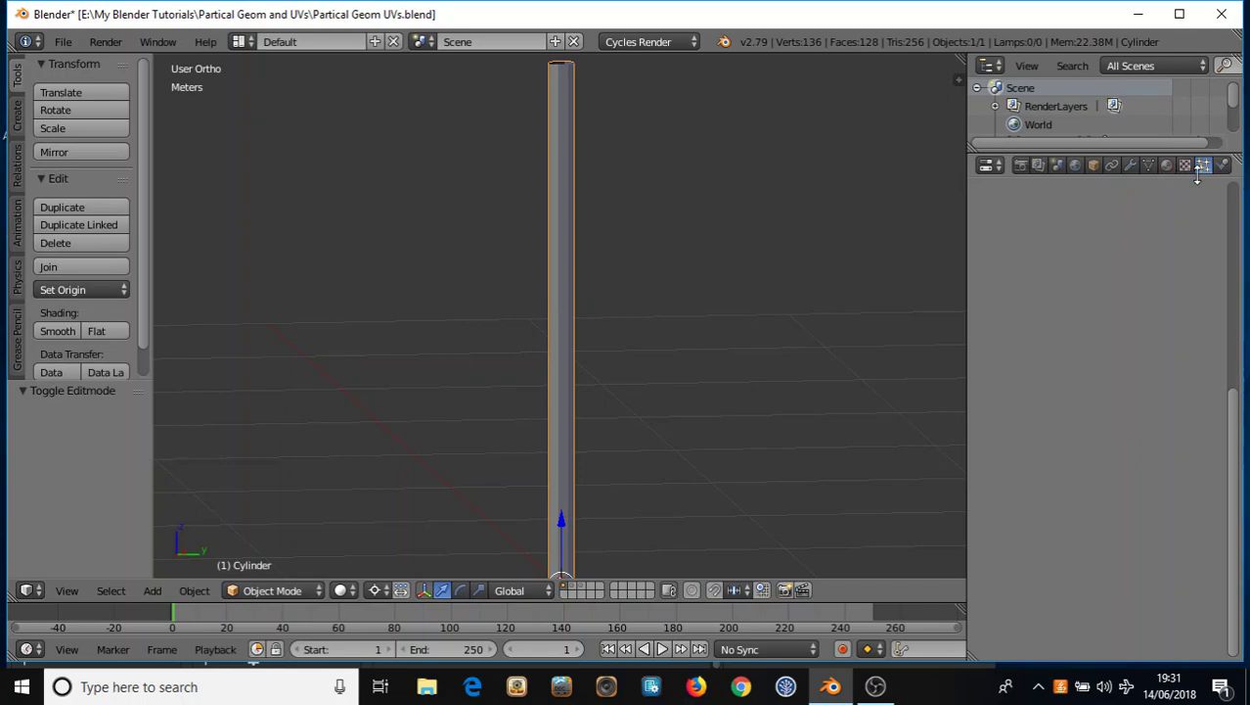
Add a new Hair particle system to the cylinder with Advanced enabled.
{"action": "left_click", "coordinate": [1084, 287]}
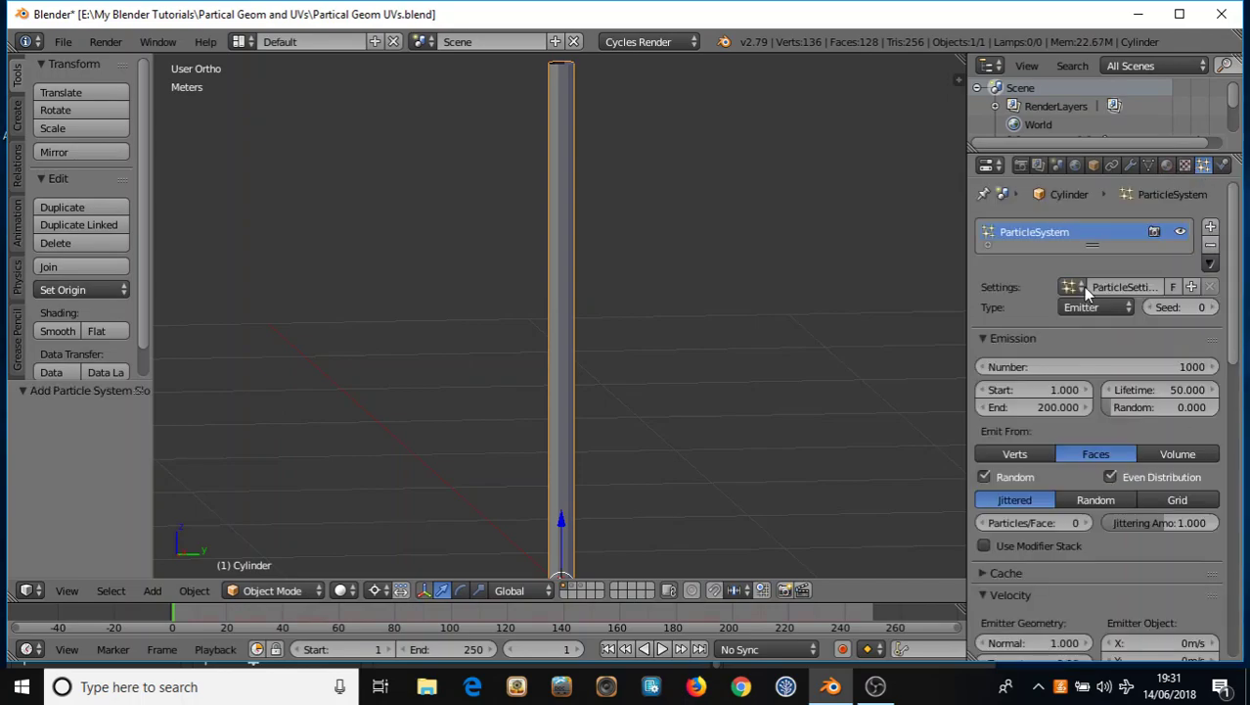
{"action": "left_click", "coordinate": [1121, 307]}
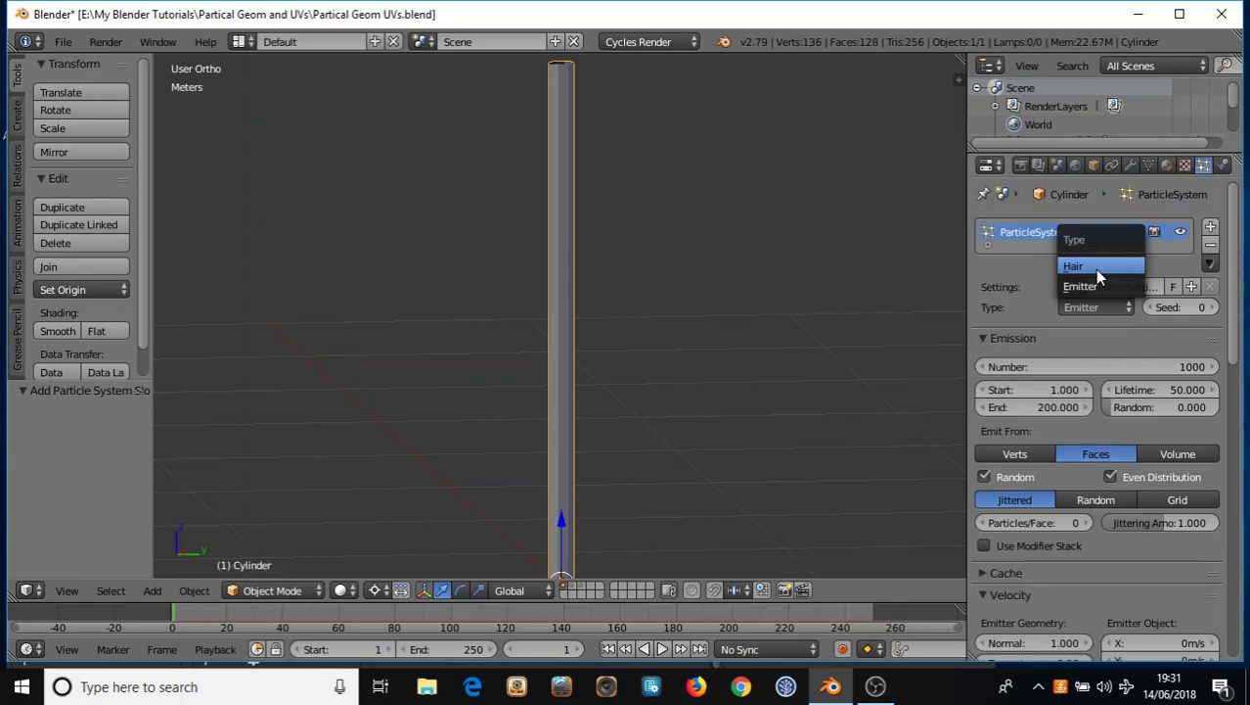
{"action": "left_click", "coordinate": [1095, 267]}
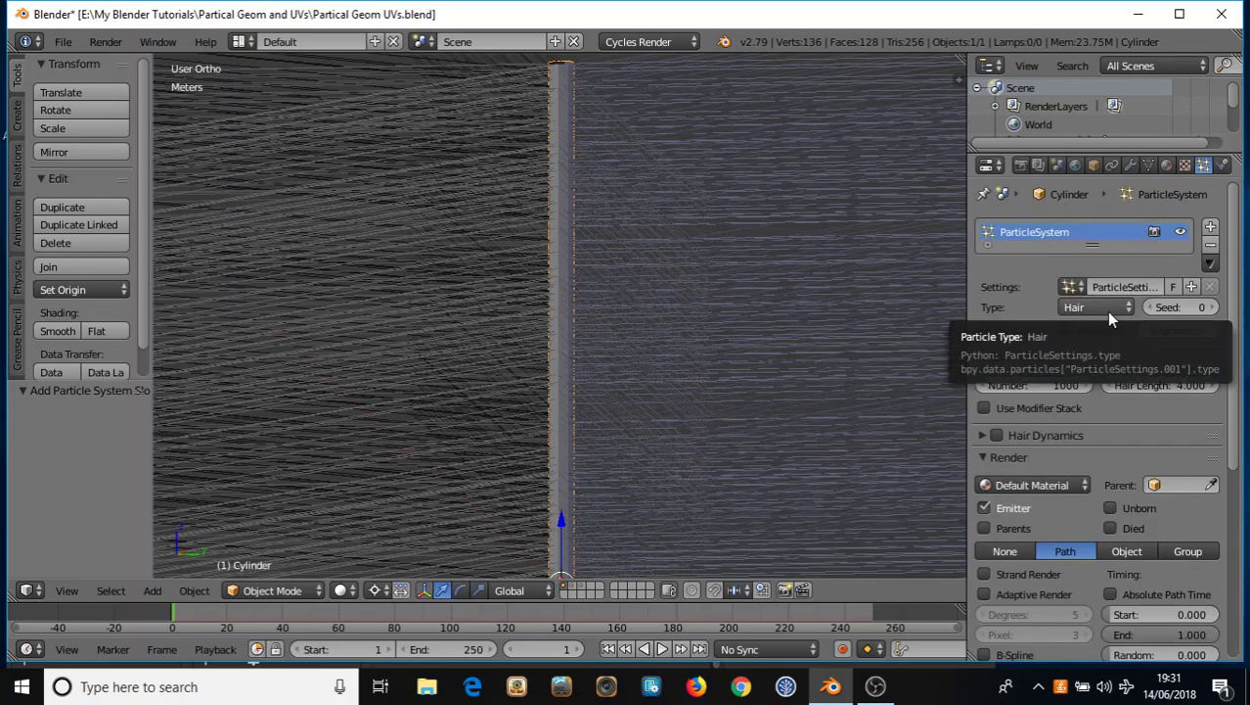
{"action": "left_click", "coordinate": [1065, 330]}
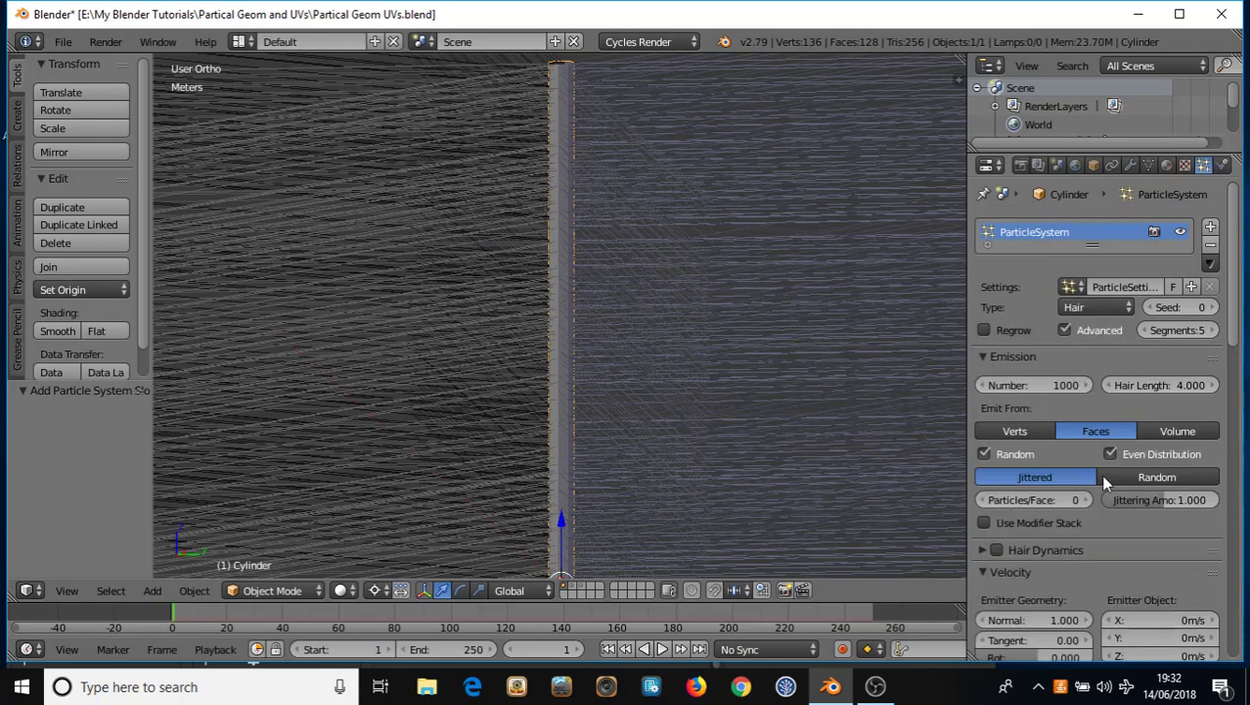
Render particles as the Pointer object with Rotation ticked, and enable the Rotation panel.
{"action": "scroll", "coordinate": [1115, 479], "scroll_direction": "down", "scroll_amount": 6}
{"action": "scroll", "coordinate": [1115, 479], "scroll_direction": "down", "scroll_amount": 8}
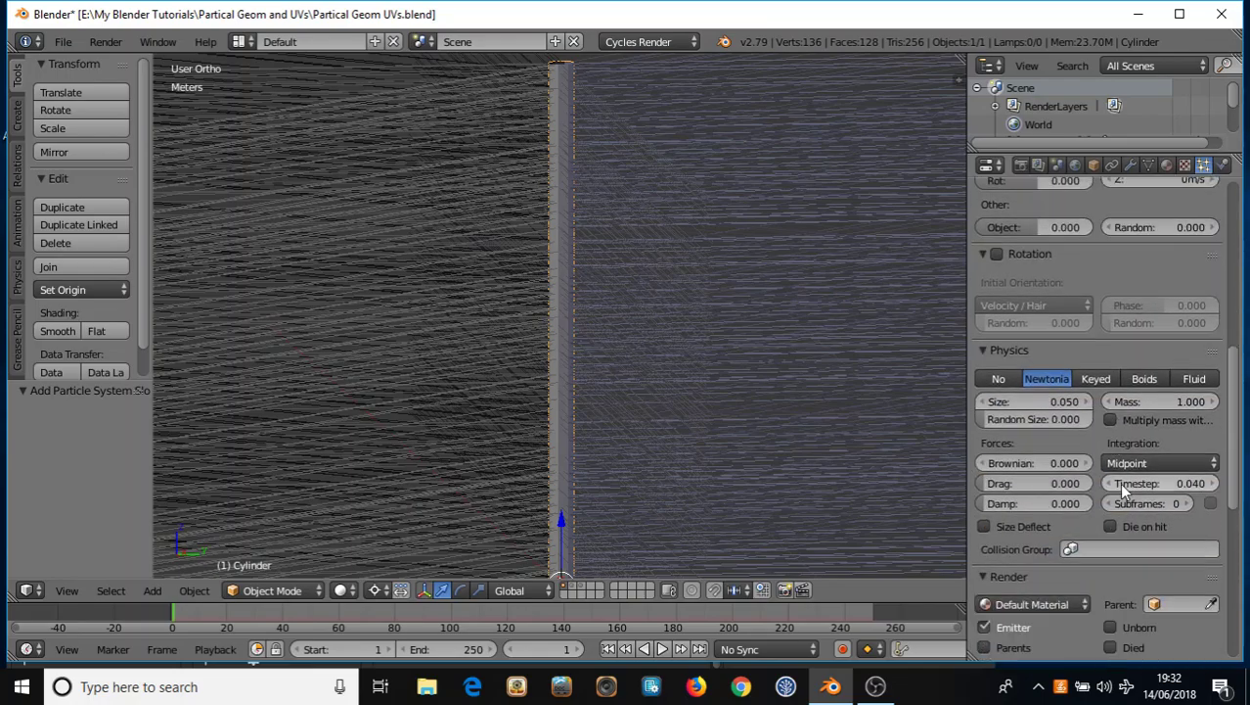
{"action": "scroll", "coordinate": [1119, 484], "scroll_direction": "down", "scroll_amount": 2}
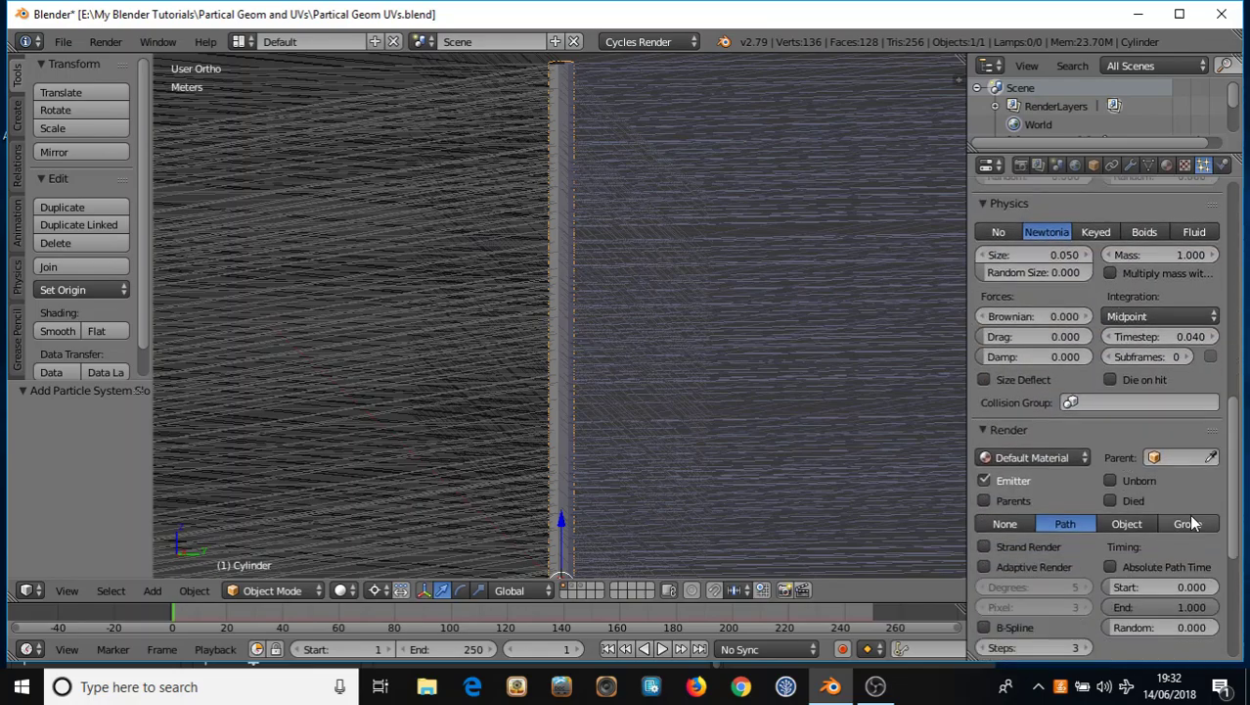
{"action": "left_click", "coordinate": [1131, 524]}
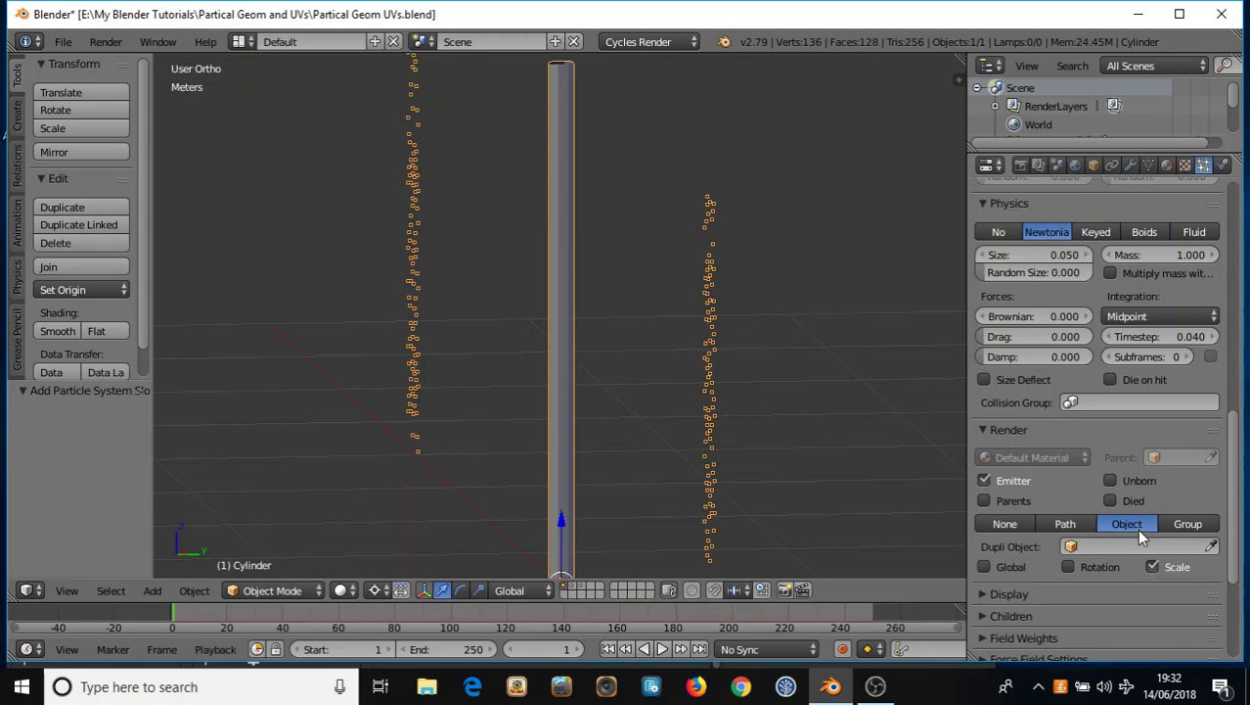
{"action": "left_click", "coordinate": [1102, 545]}
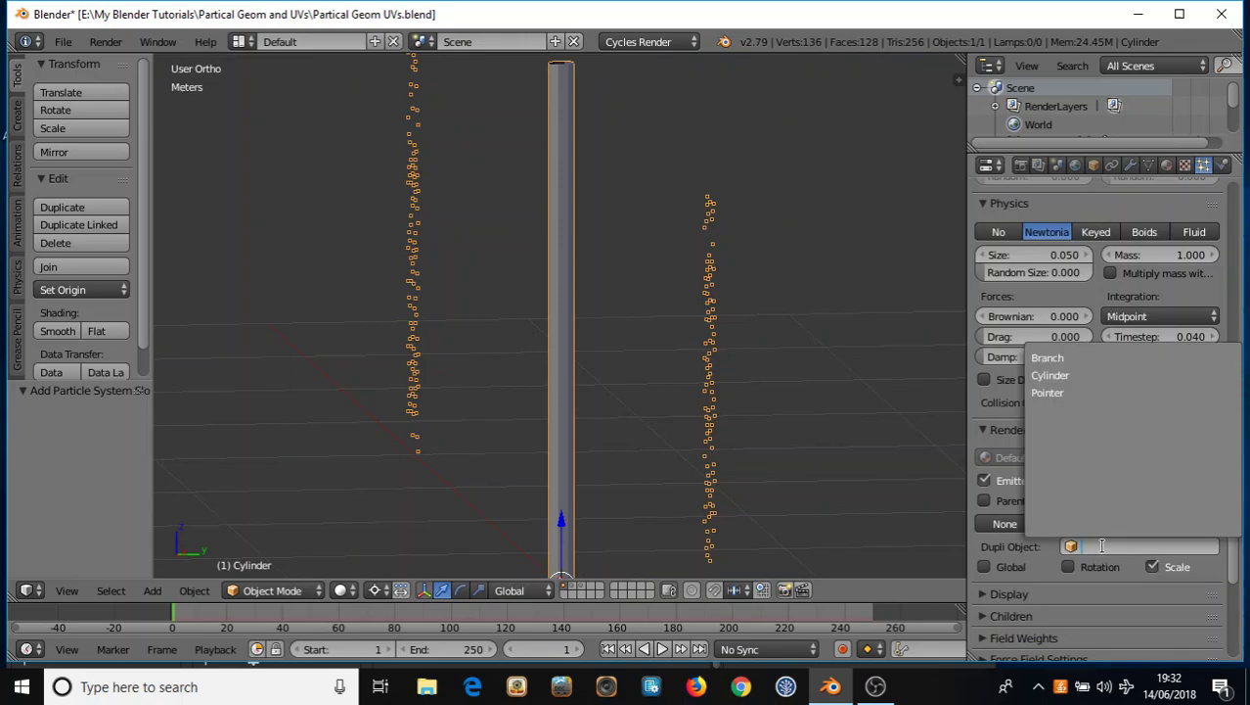
{"action": "left_click", "coordinate": [1053, 393]}
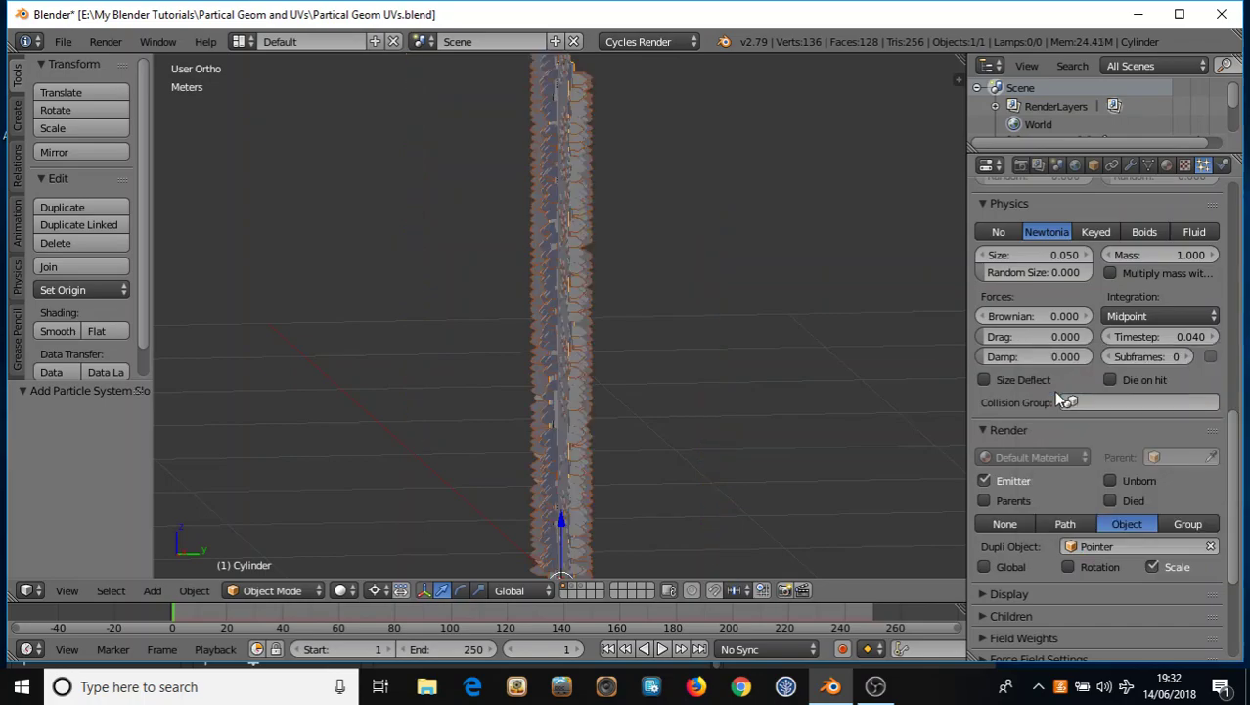
{"action": "left_click", "coordinate": [1070, 570]}
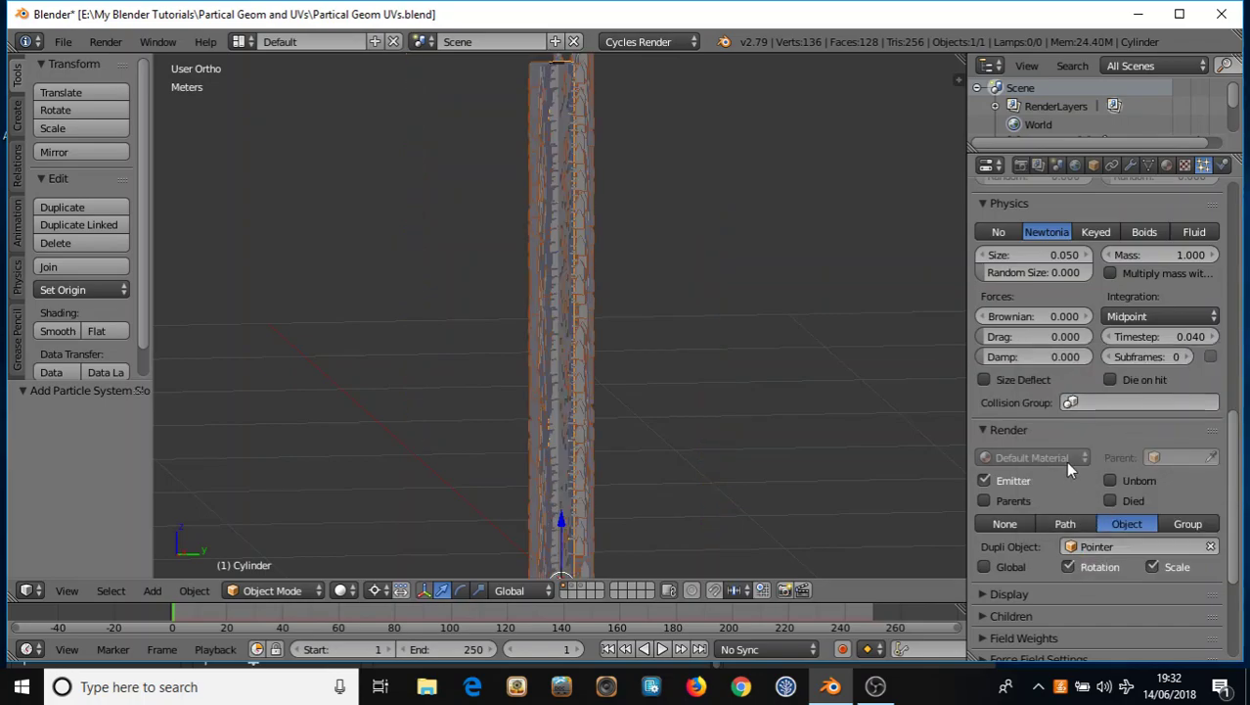
{"action": "scroll", "coordinate": [1065, 460], "scroll_direction": "up", "scroll_amount": 8}
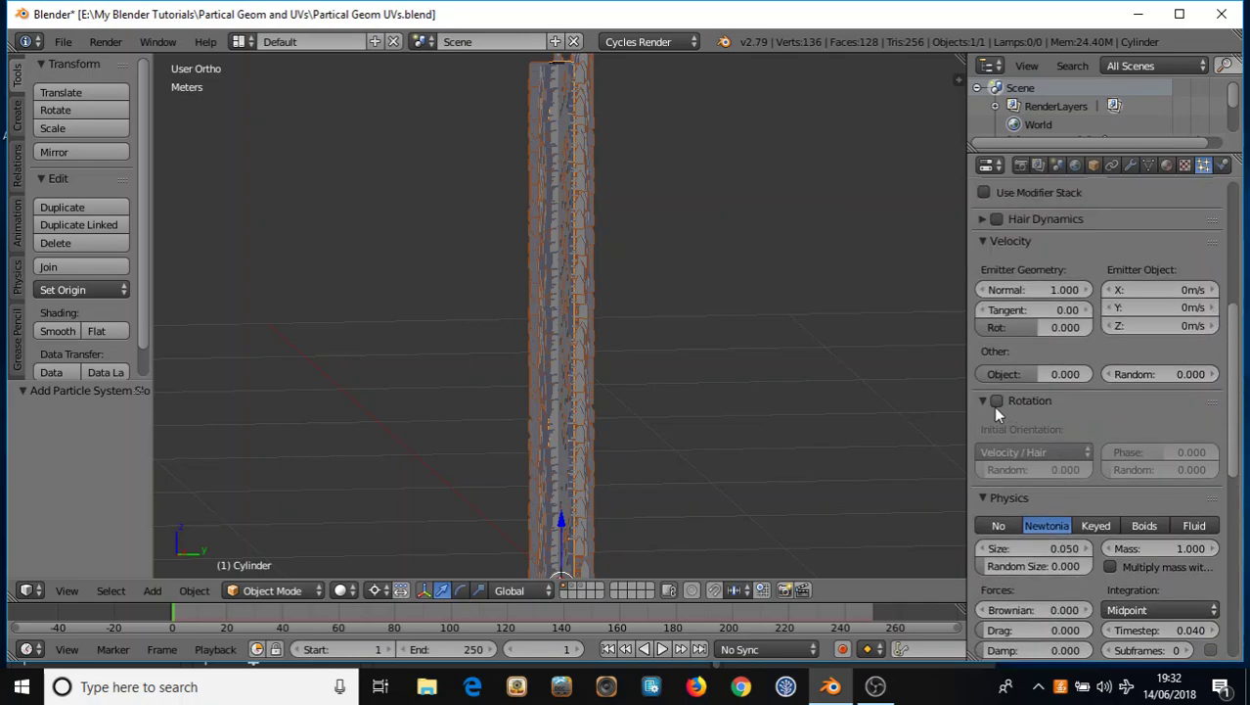
{"action": "left_click", "coordinate": [996, 402]}
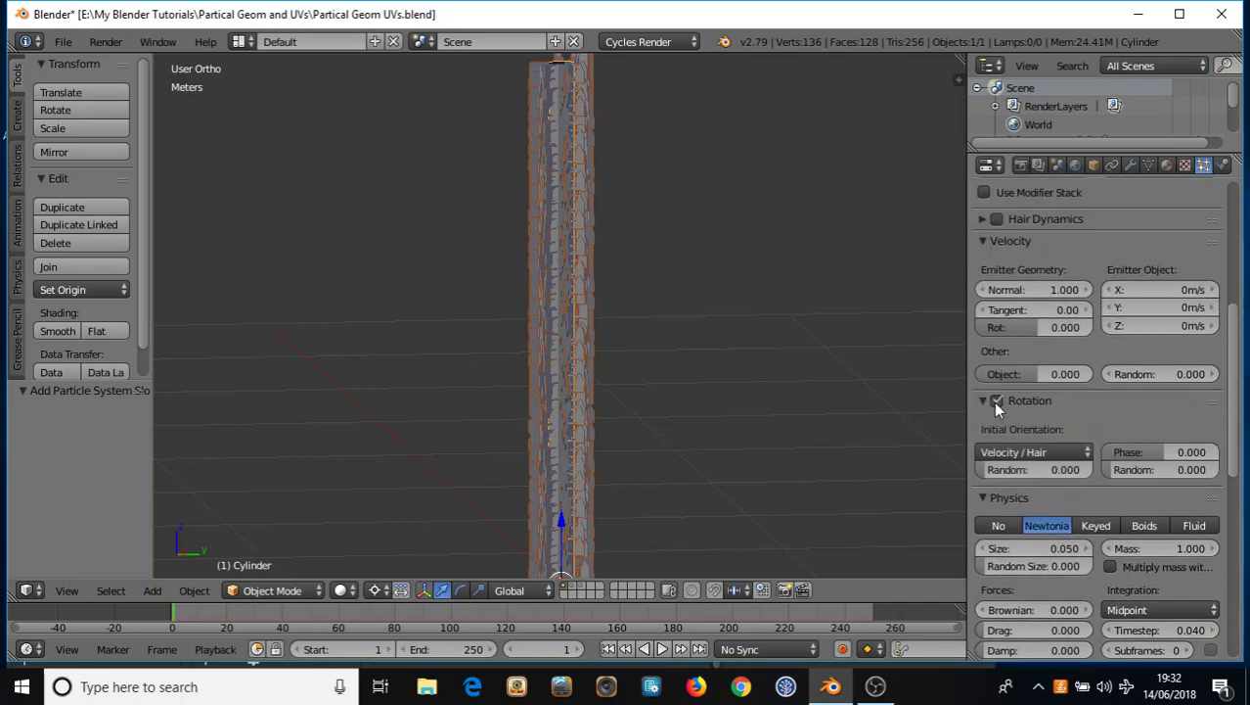
Set the particle Initial Orientation to Normal.
{"action": "left_click", "coordinate": [1061, 449]}
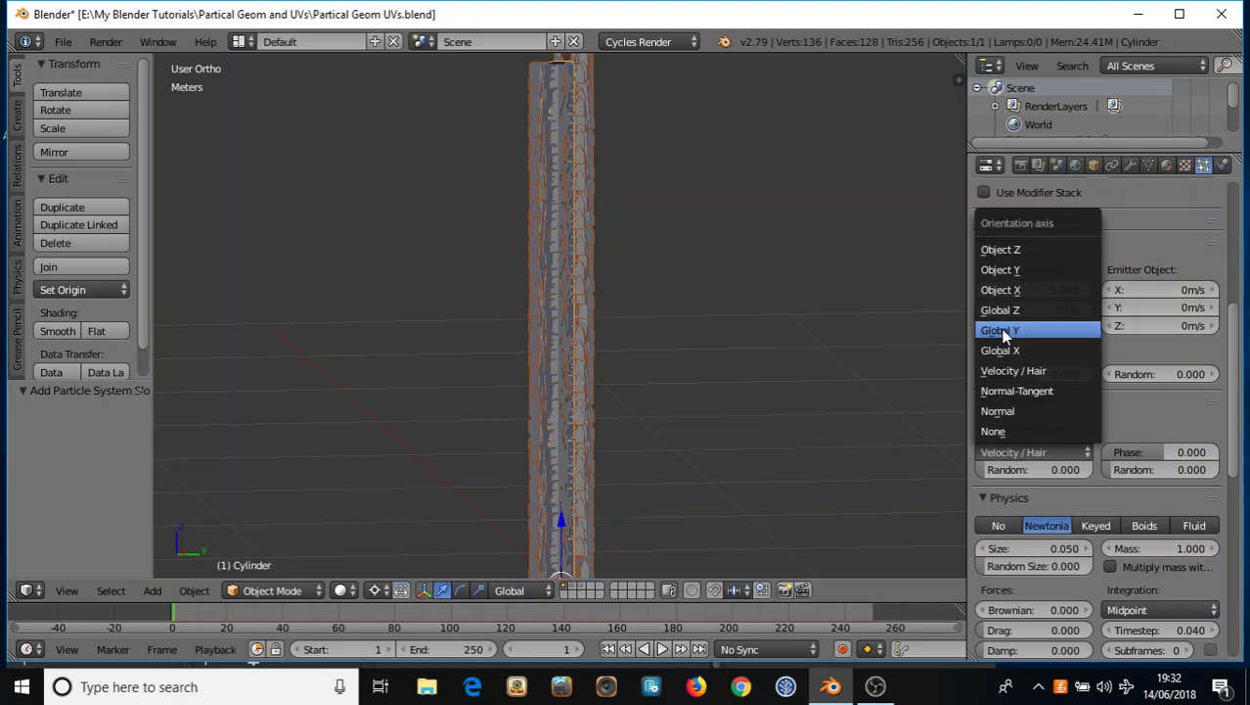
{"action": "left_click", "coordinate": [1011, 411]}
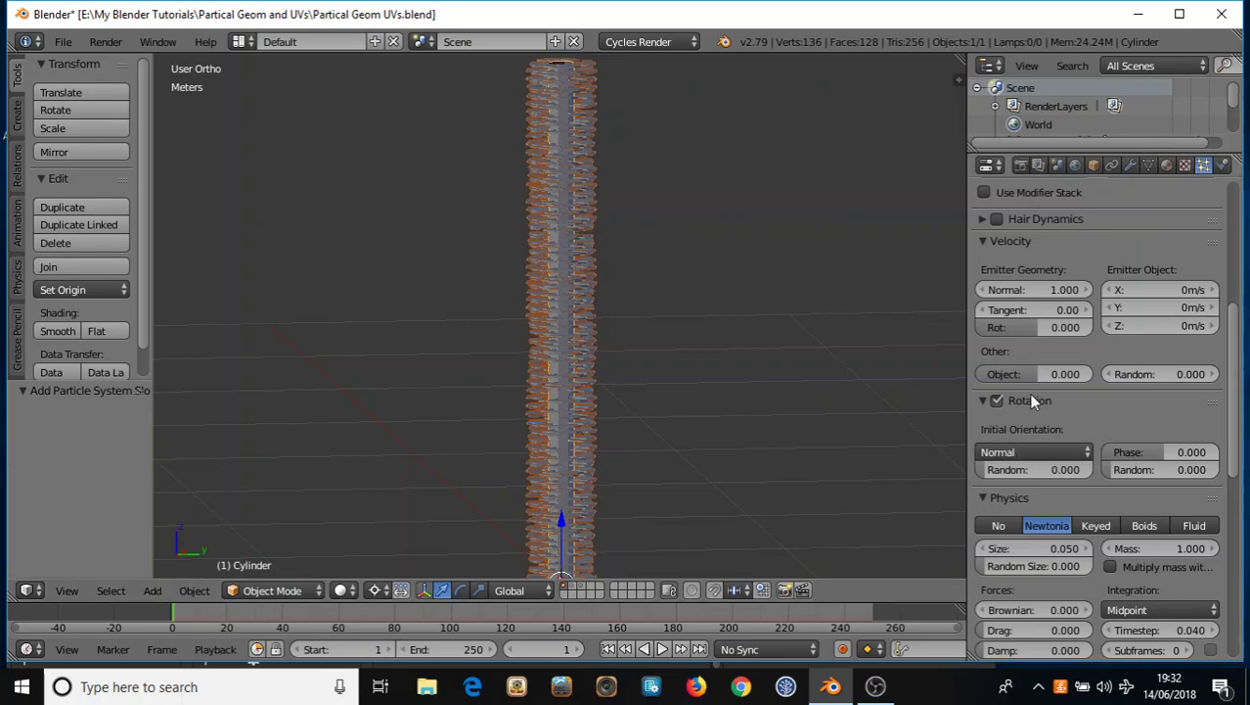
Set the particle rotation Phase to 0.5.
{"action": "left_click", "coordinate": [1169, 451]}
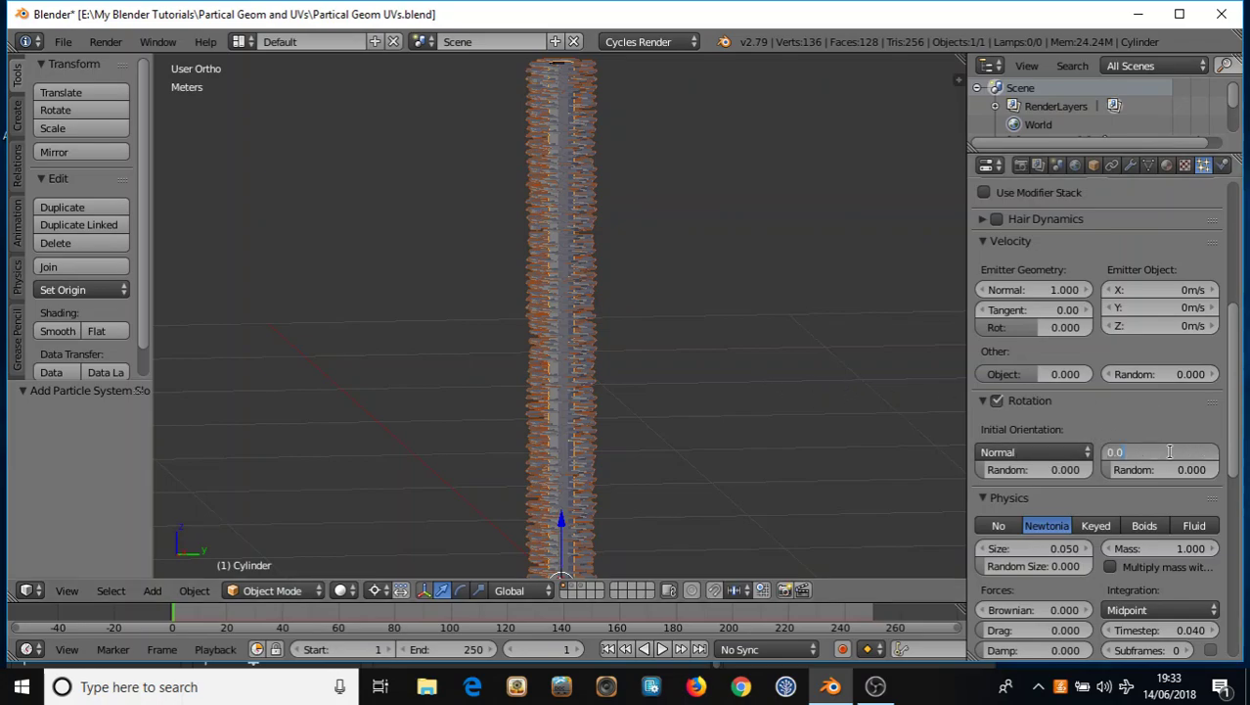
{"action": "type", "text": "0.5"}
{"action": "key", "text": "Return"}
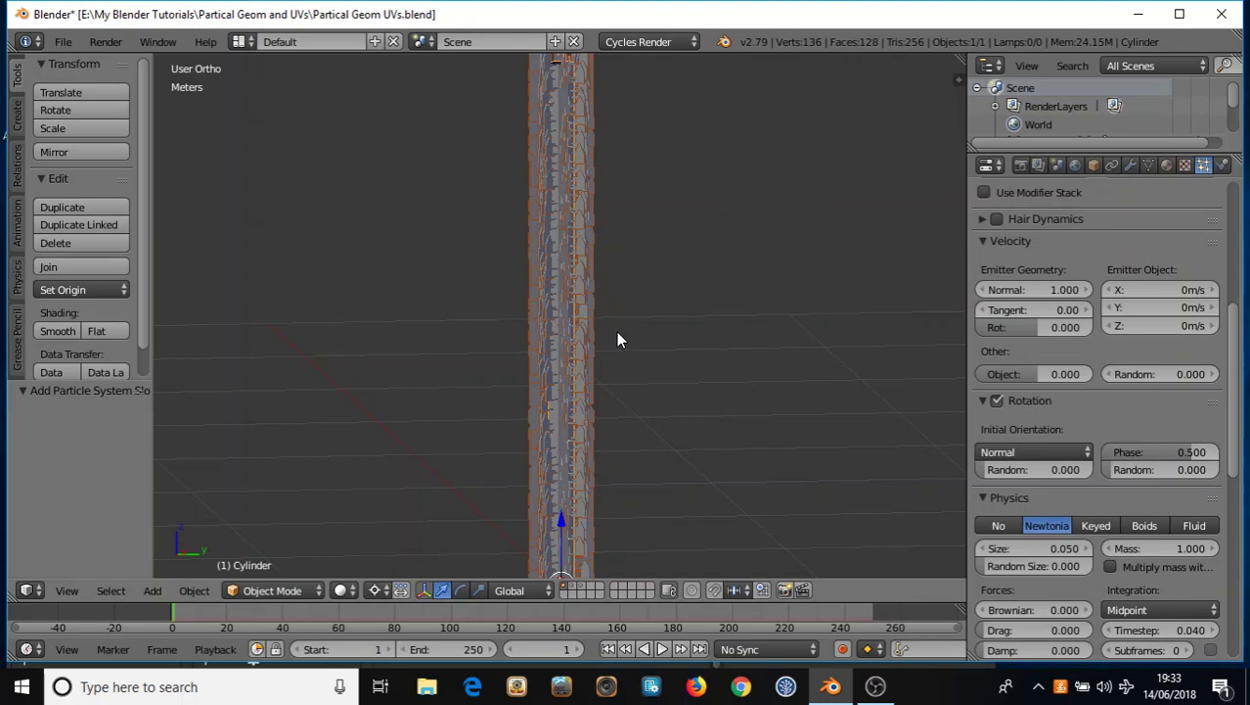
{"action": "scroll", "coordinate": [616, 331], "scroll_direction": "up", "scroll_amount": 8}
{"action": "middle_click_drag", "start_coordinate": [634, 265], "coordinate": [890, 309]}
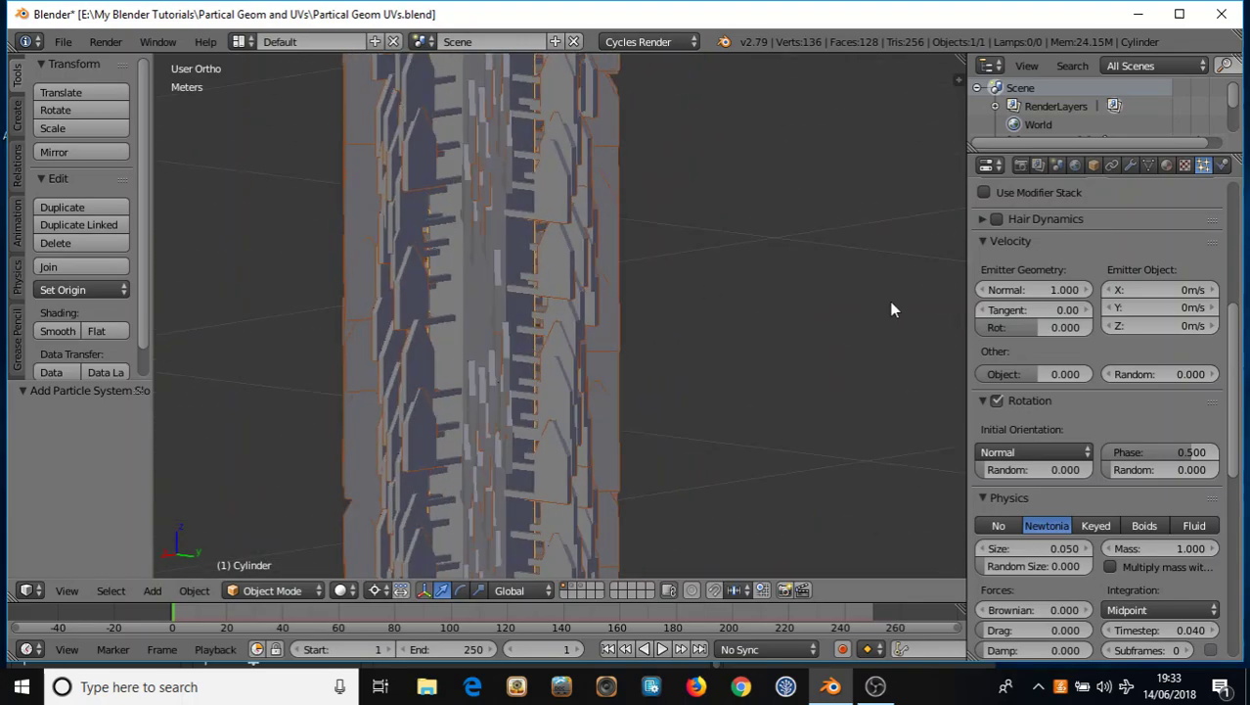
{"action": "scroll", "coordinate": [1075, 312], "scroll_direction": "up", "scroll_amount": 8}
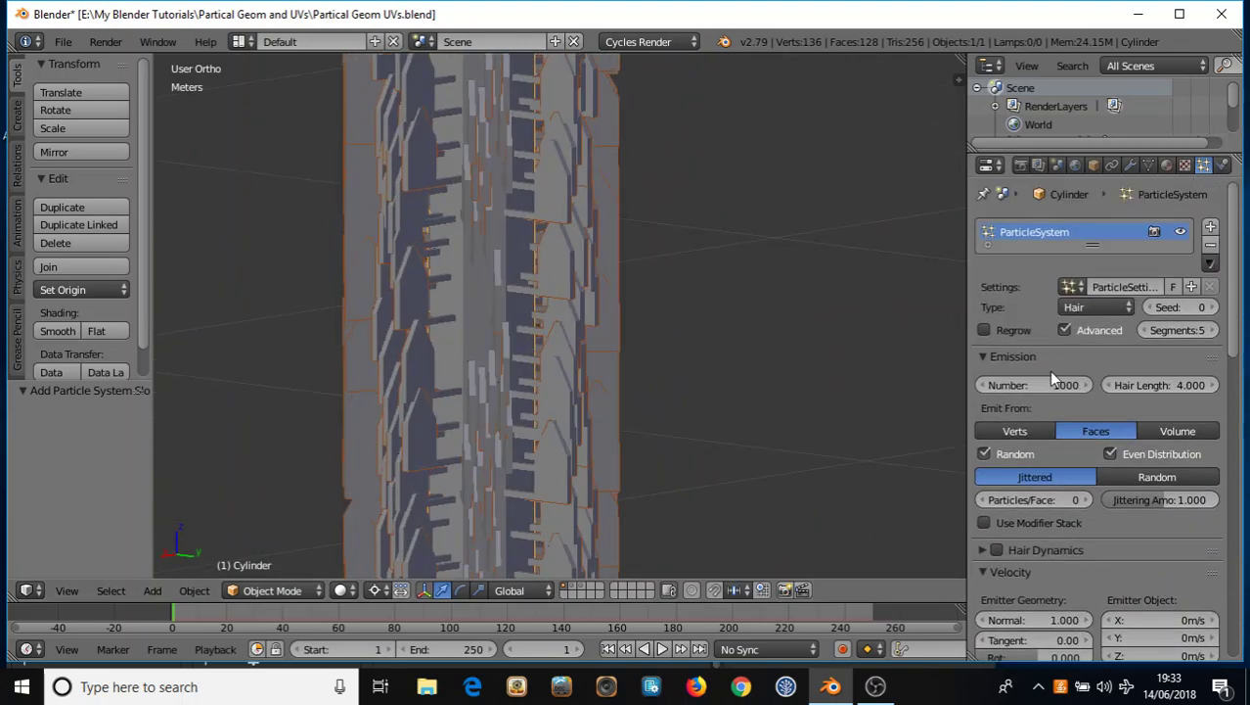
Set the emission Number to 40 and check the sparse Pointer copies.
{"action": "left_click", "coordinate": [1050, 381]}
{"action": "type", "text": "2"}
{"action": "key", "text": "Return"}
{"action": "left_click", "coordinate": [1053, 380]}
{"action": "type", "text": "4"}
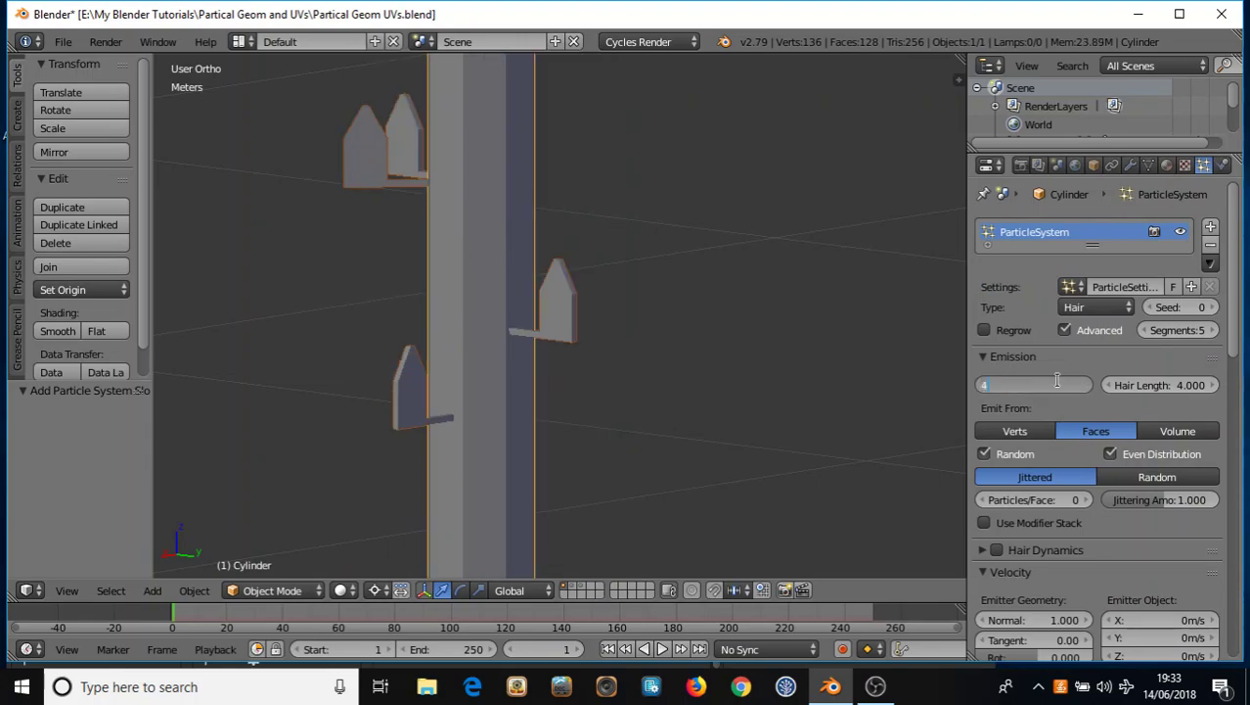
{"action": "type", "text": "0"}
{"action": "key", "text": "Return"}
{"action": "scroll", "coordinate": [596, 275], "scroll_direction": "down", "scroll_amount": 5}
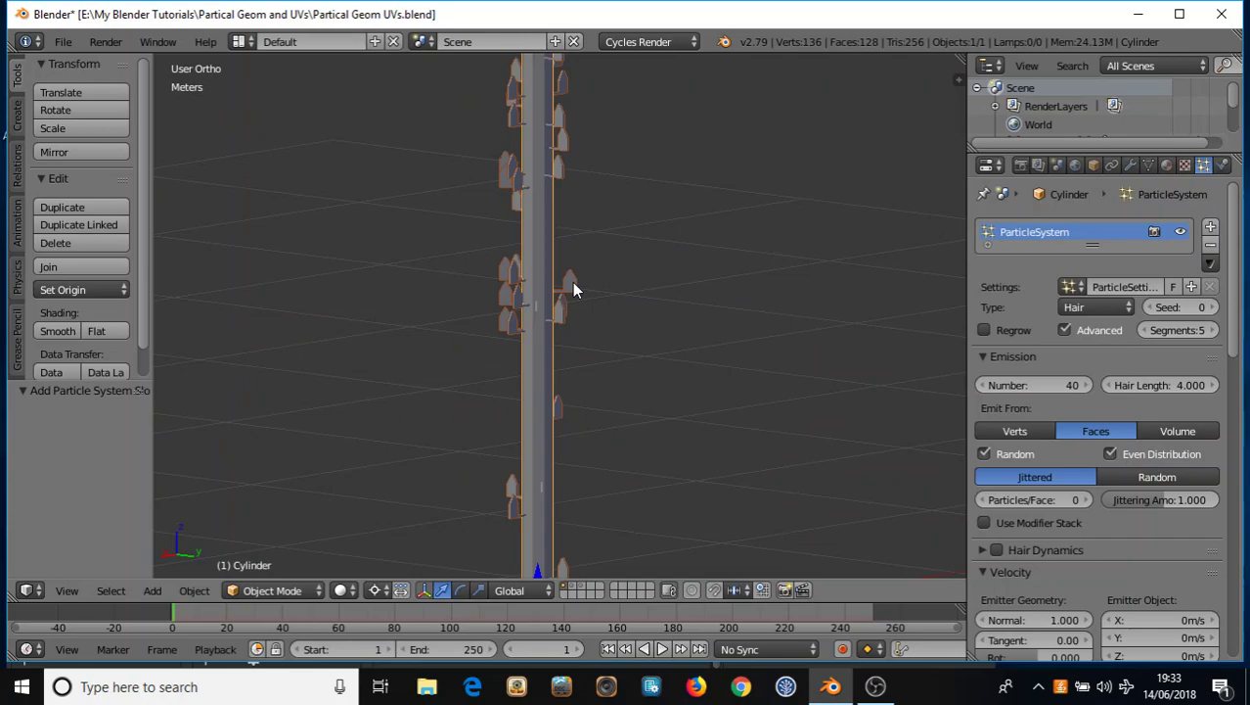
{"action": "scroll", "coordinate": [572, 283], "scroll_direction": "down", "scroll_amount": 4}
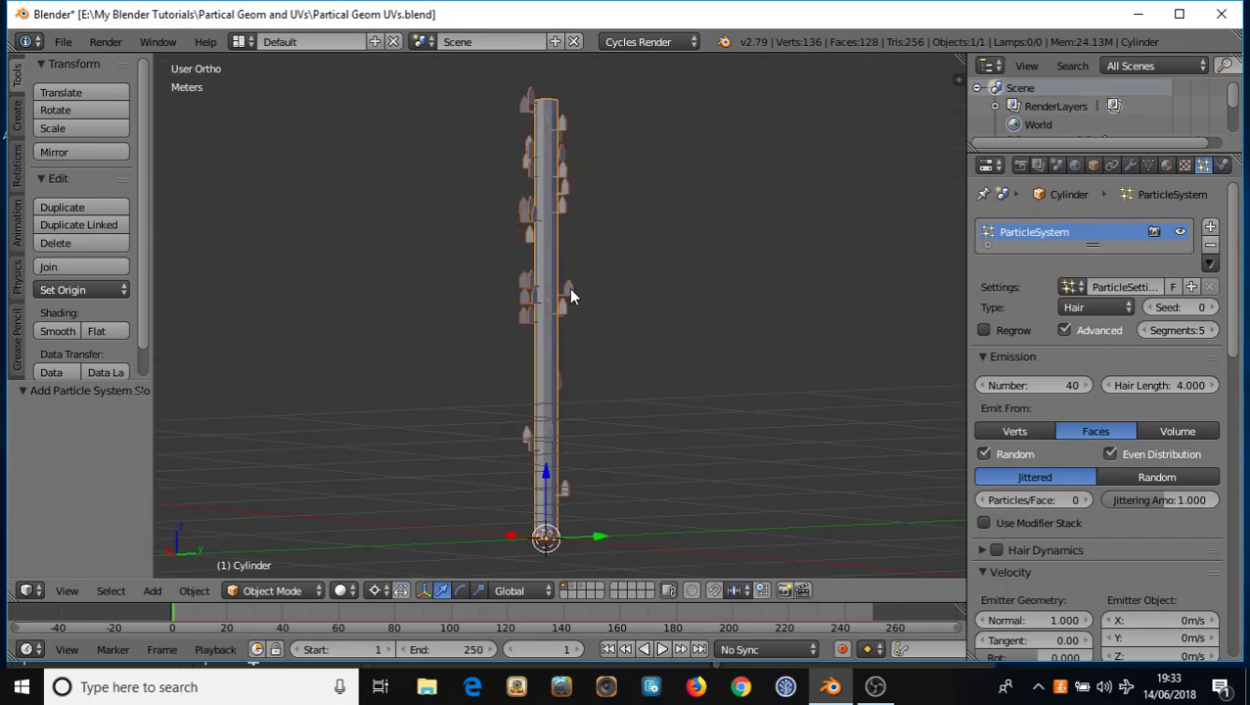
{"action": "scroll", "coordinate": [569, 288], "scroll_direction": "up", "scroll_amount": 3}
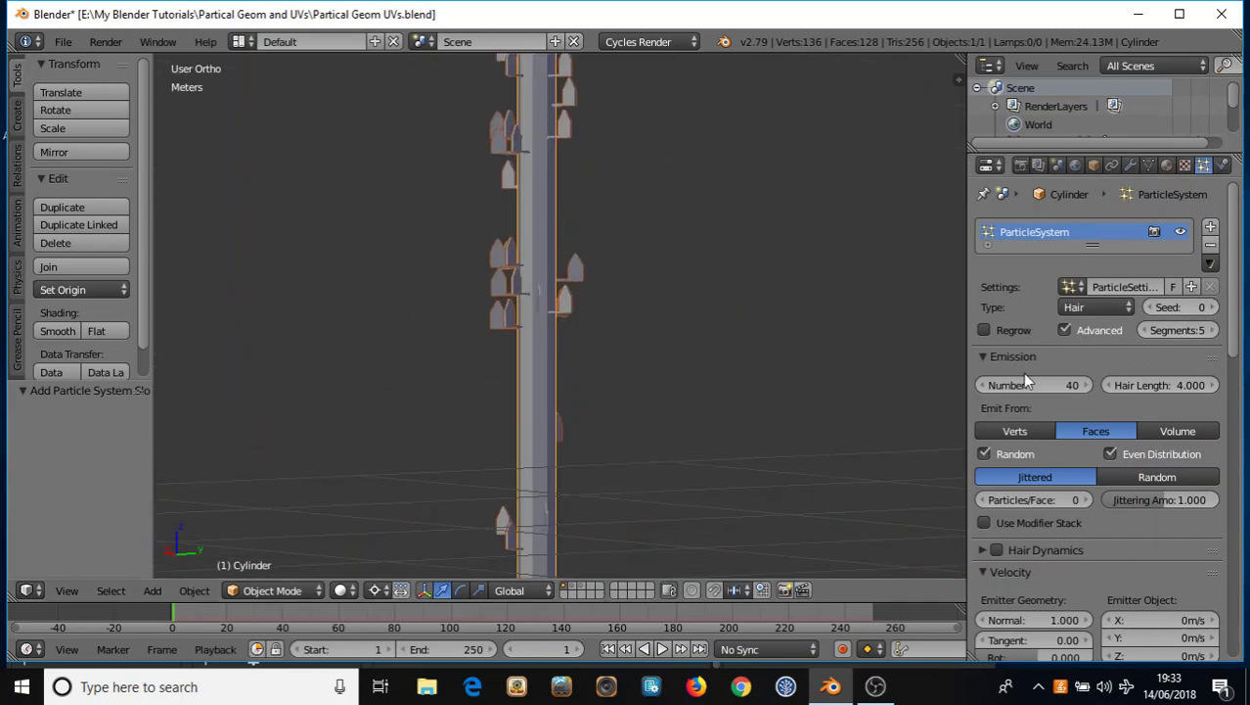
In Right Ortho view and Edit Mode, start bending the cylinder mesh with Shift+W.
{"action": "key", "text": "KP_3"}
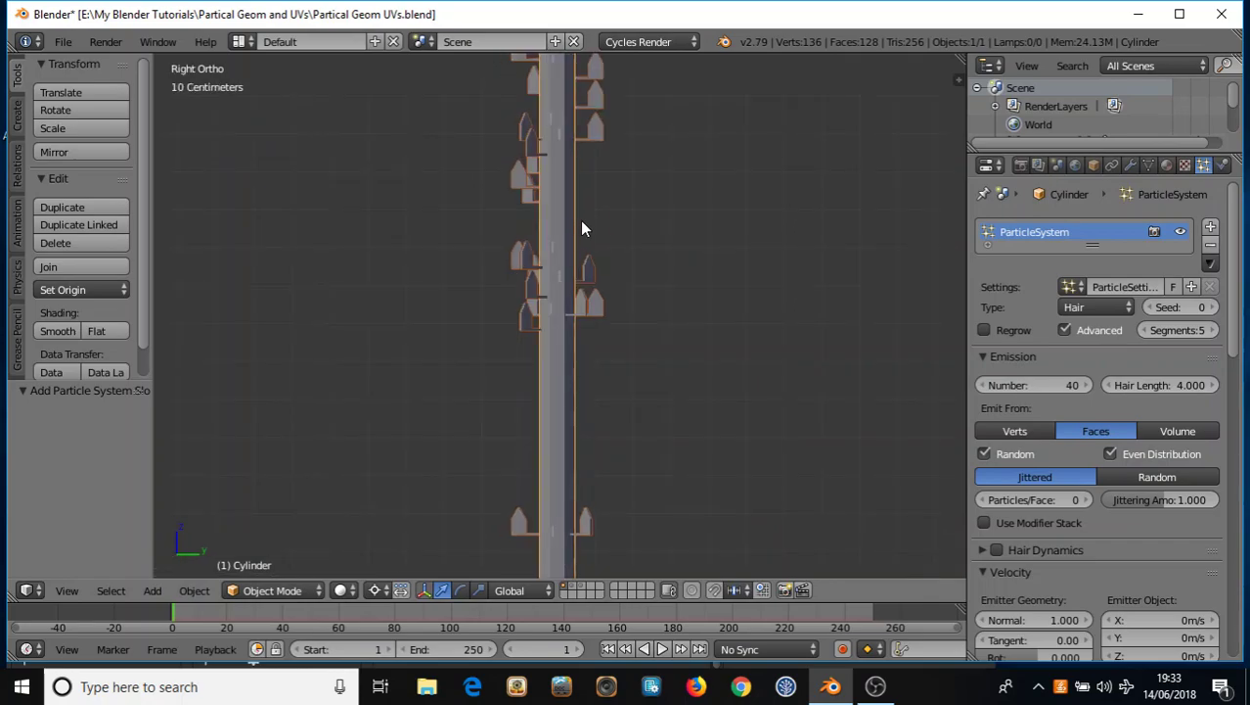
{"action": "key", "text": "Tab"}
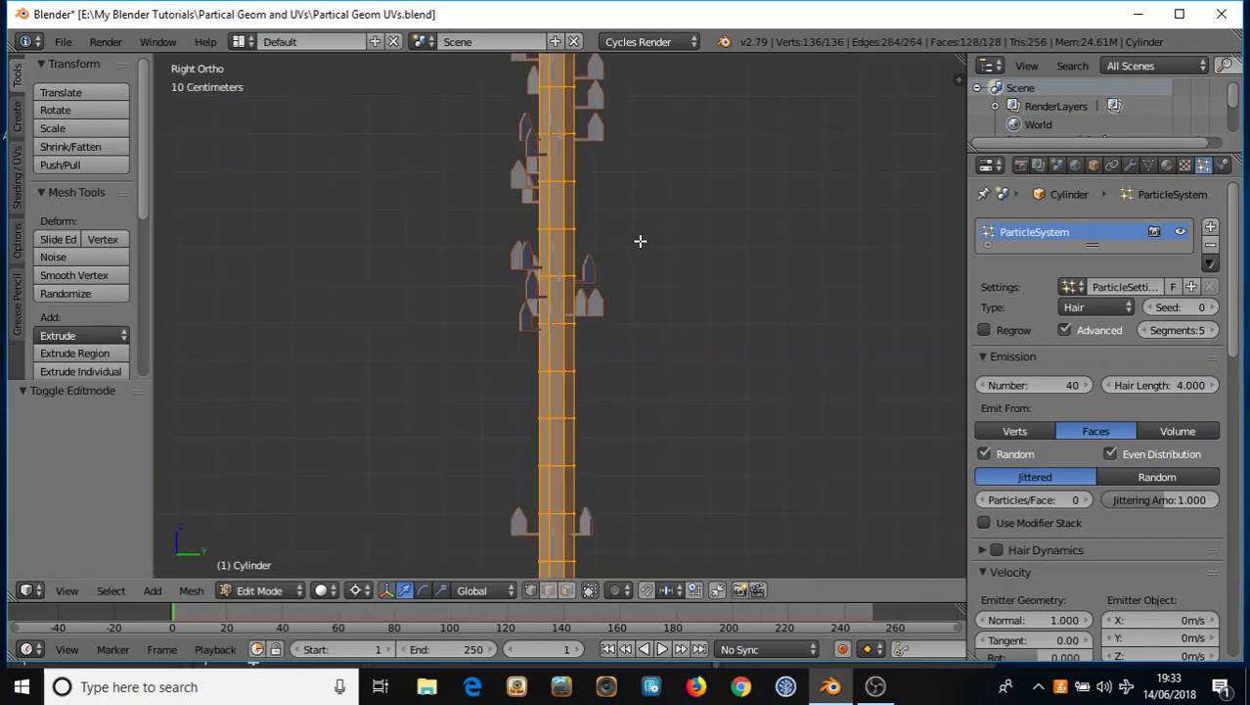
{"action": "scroll", "coordinate": [622, 218], "scroll_direction": "down", "scroll_amount": 5}
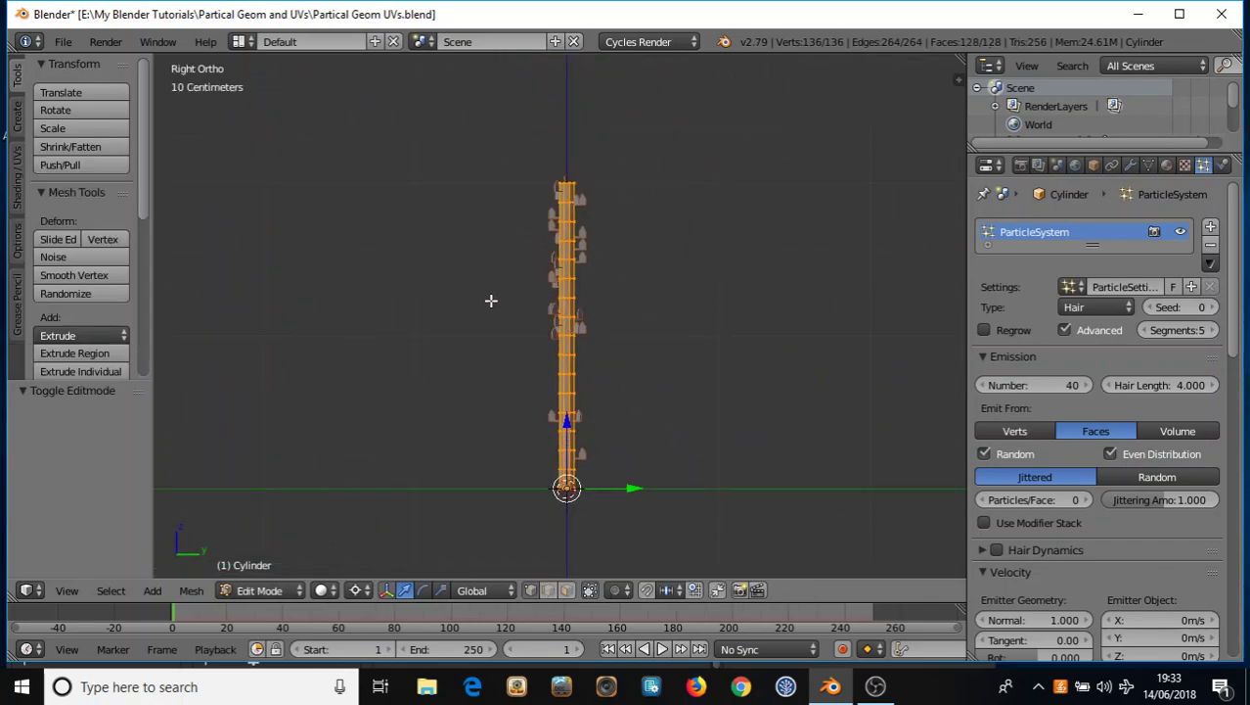
{"action": "scroll", "coordinate": [493, 299], "scroll_direction": "up", "scroll_amount": 1}
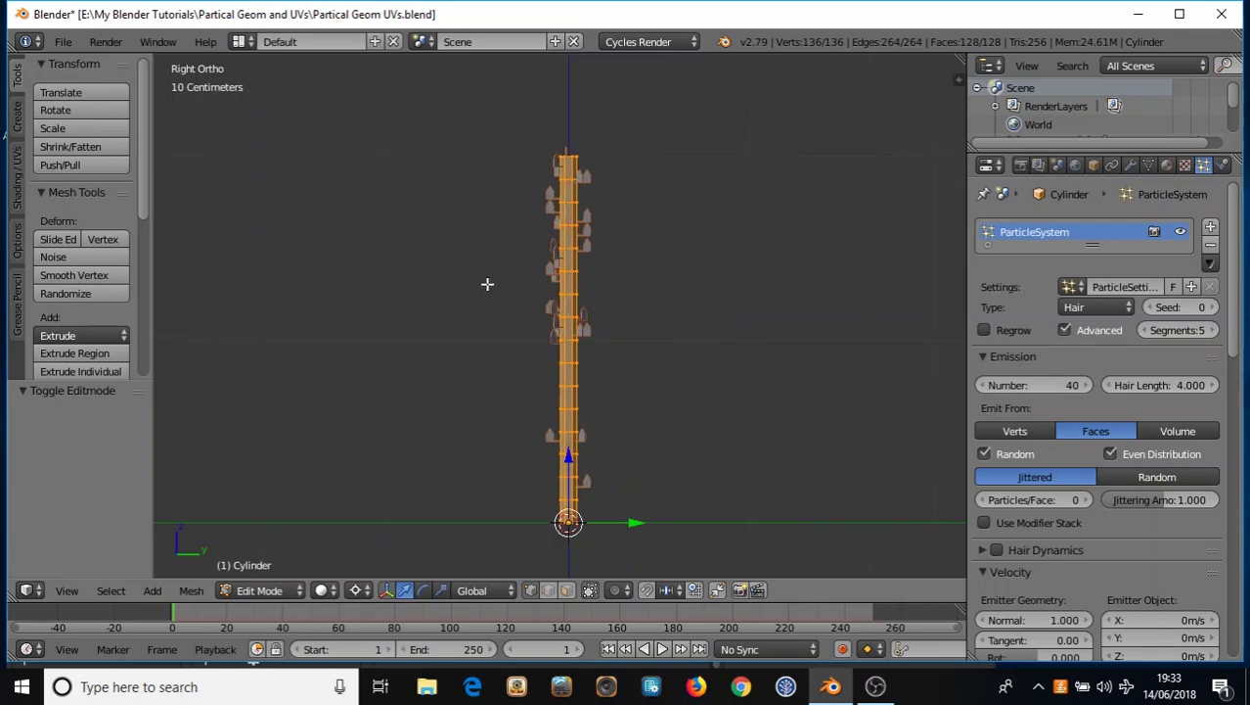
{"action": "key", "text": "shift+w"}
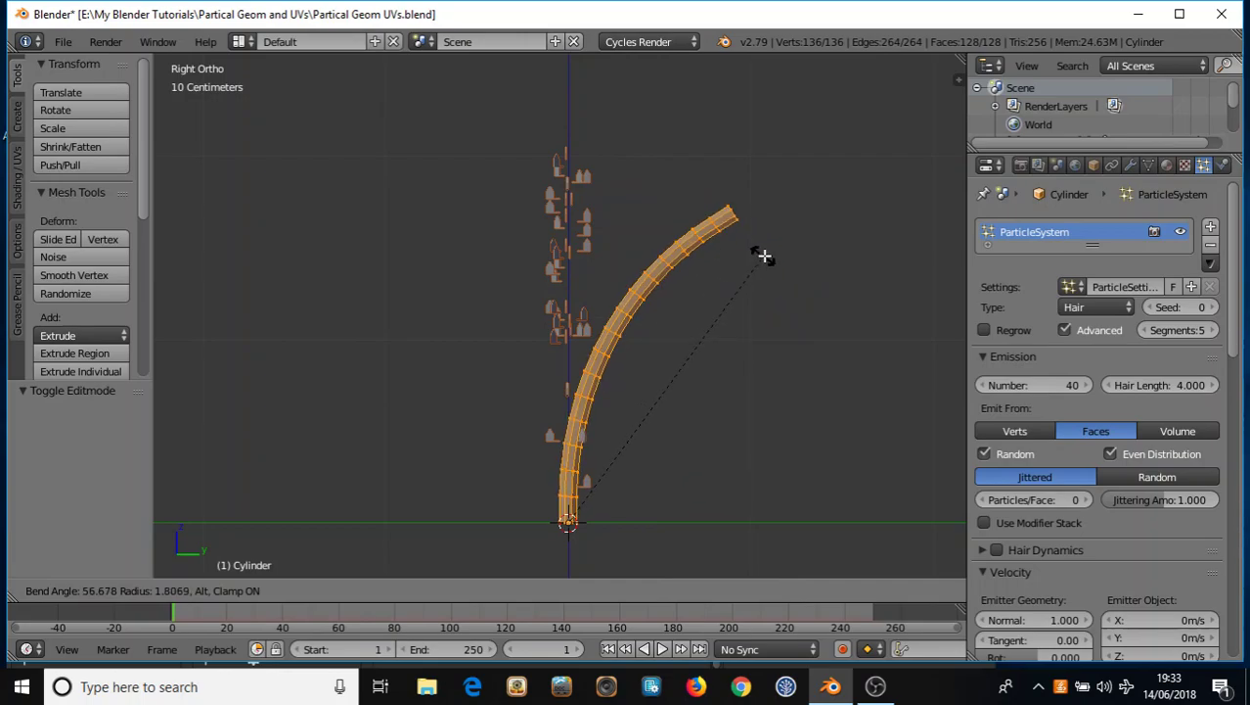
Confirm the 62.8° bend and return the cylinder to Object Mode.
{"action": "left_click", "coordinate": [769, 298]}
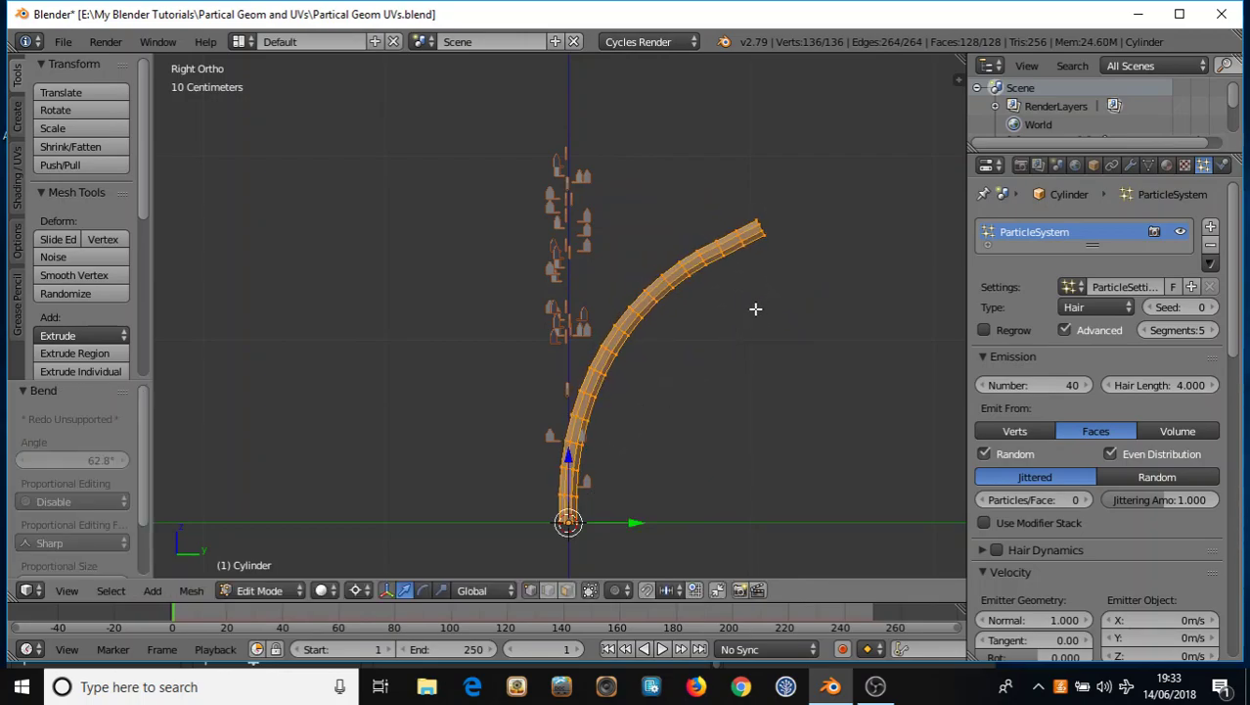
{"action": "key", "text": "Tab"}
{"action": "middle_click_drag", "start_coordinate": [571, 262], "coordinate": [653, 294]}
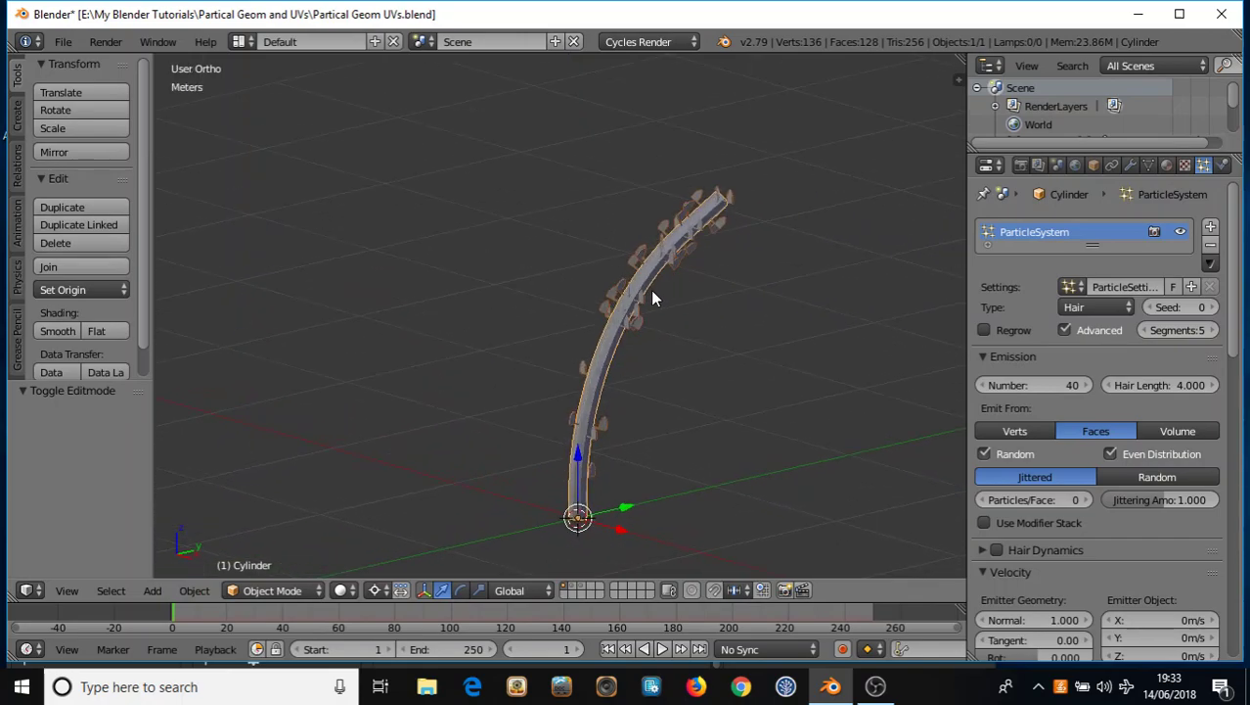
{"action": "scroll", "coordinate": [654, 293], "scroll_direction": "up", "scroll_amount": 5}
Orbit around the curved cylinder to inspect how the Pointer fins sit.
{"action": "middle_click_drag", "start_coordinate": [802, 306], "coordinate": [776, 271]}
{"action": "scroll", "coordinate": [683, 224], "scroll_direction": "up", "scroll_amount": 5}
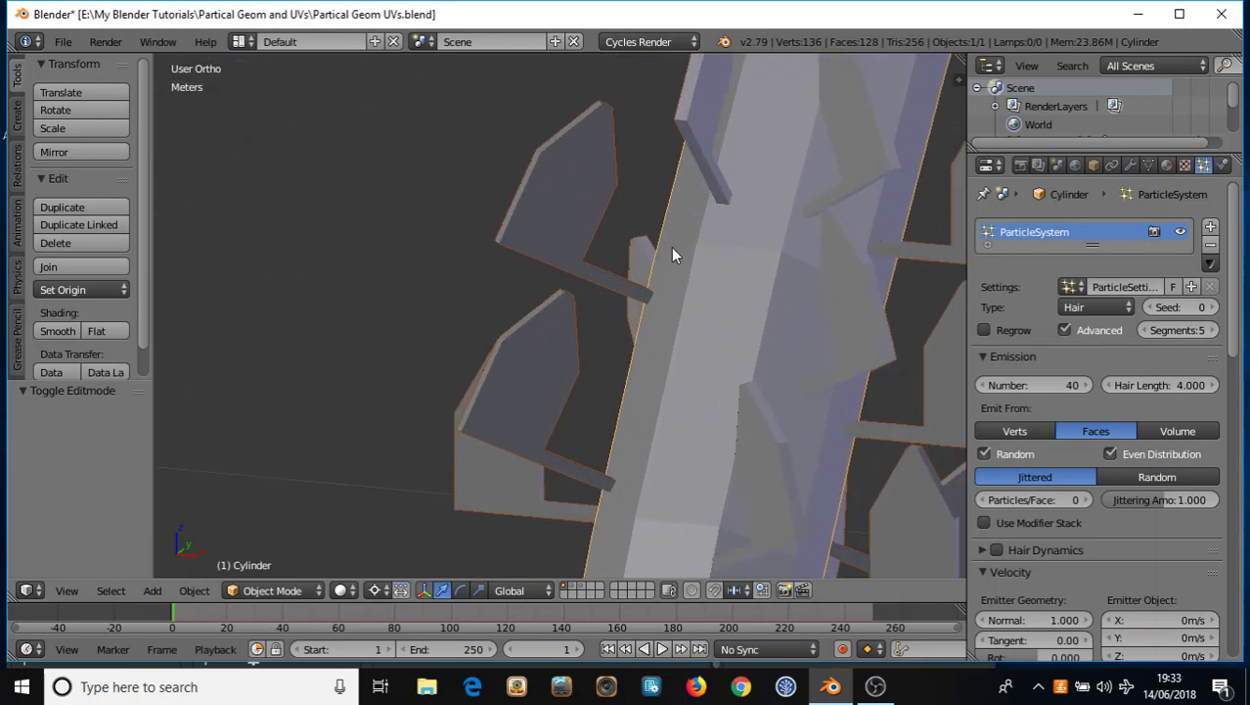
{"action": "middle_click_drag", "start_coordinate": [655, 349], "coordinate": [717, 318]}
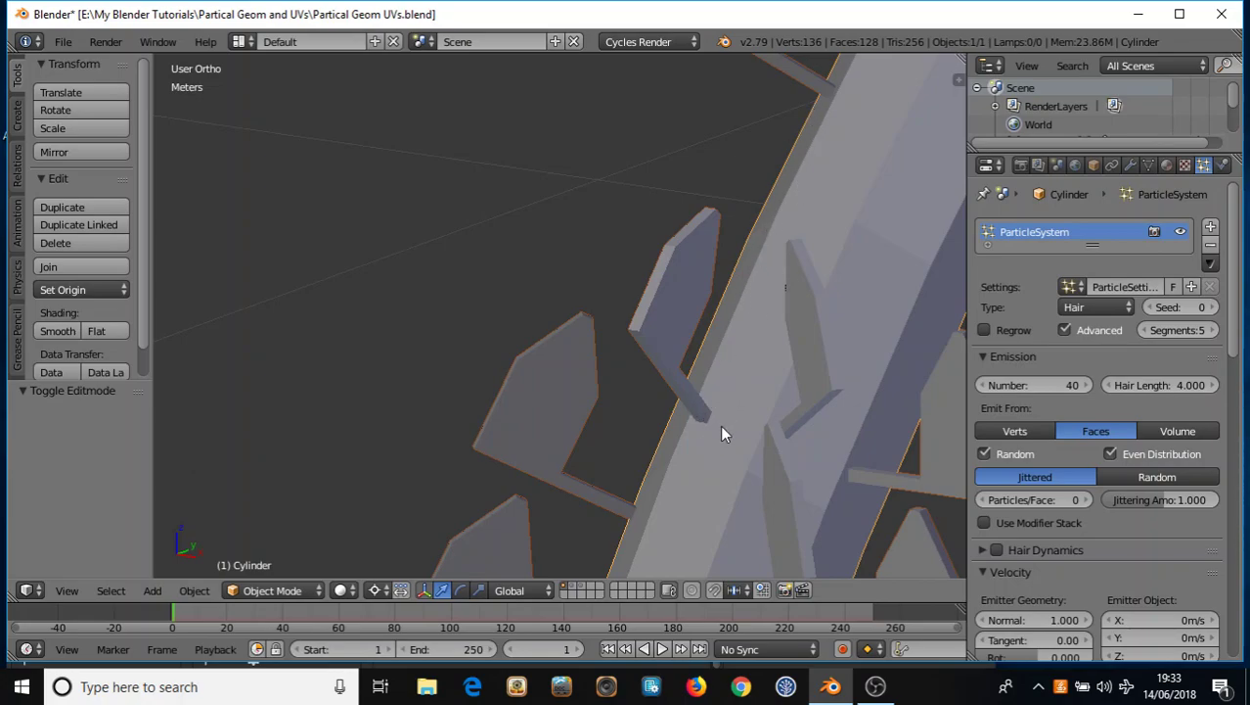
{"action": "middle_click_drag", "start_coordinate": [867, 336], "coordinate": [618, 321]}
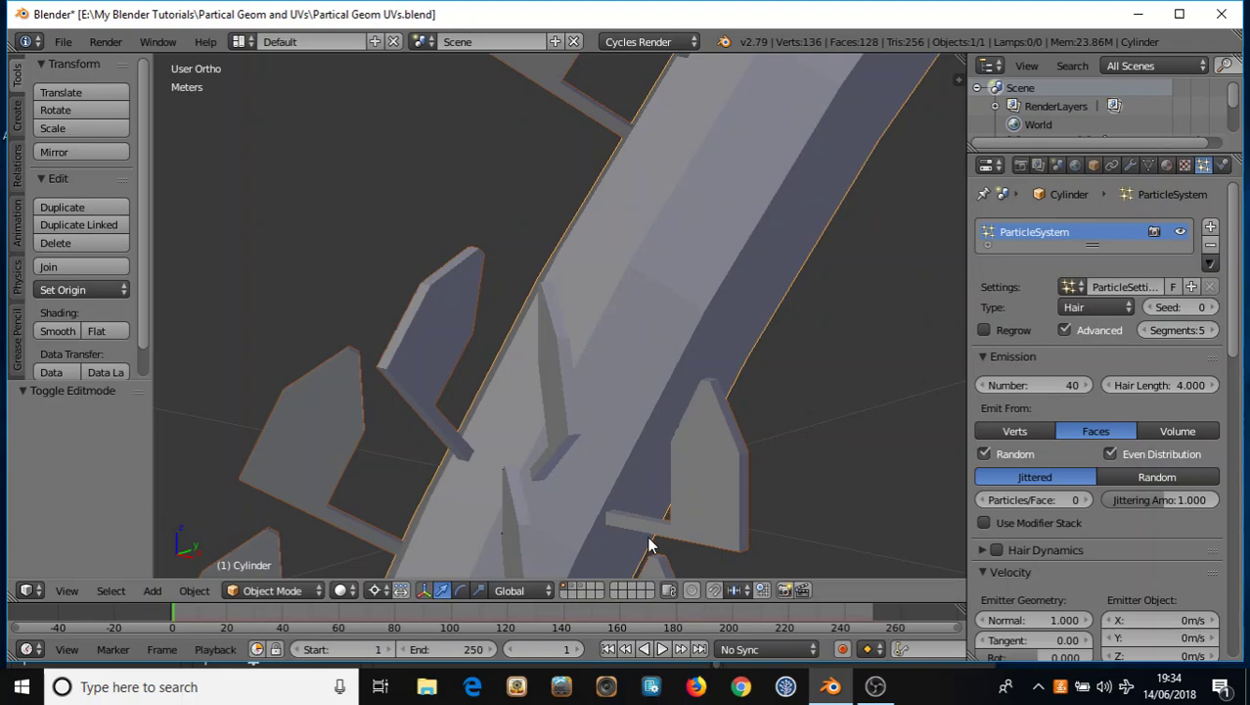
{"action": "middle_click_drag", "start_coordinate": [665, 419], "coordinate": [592, 254]}
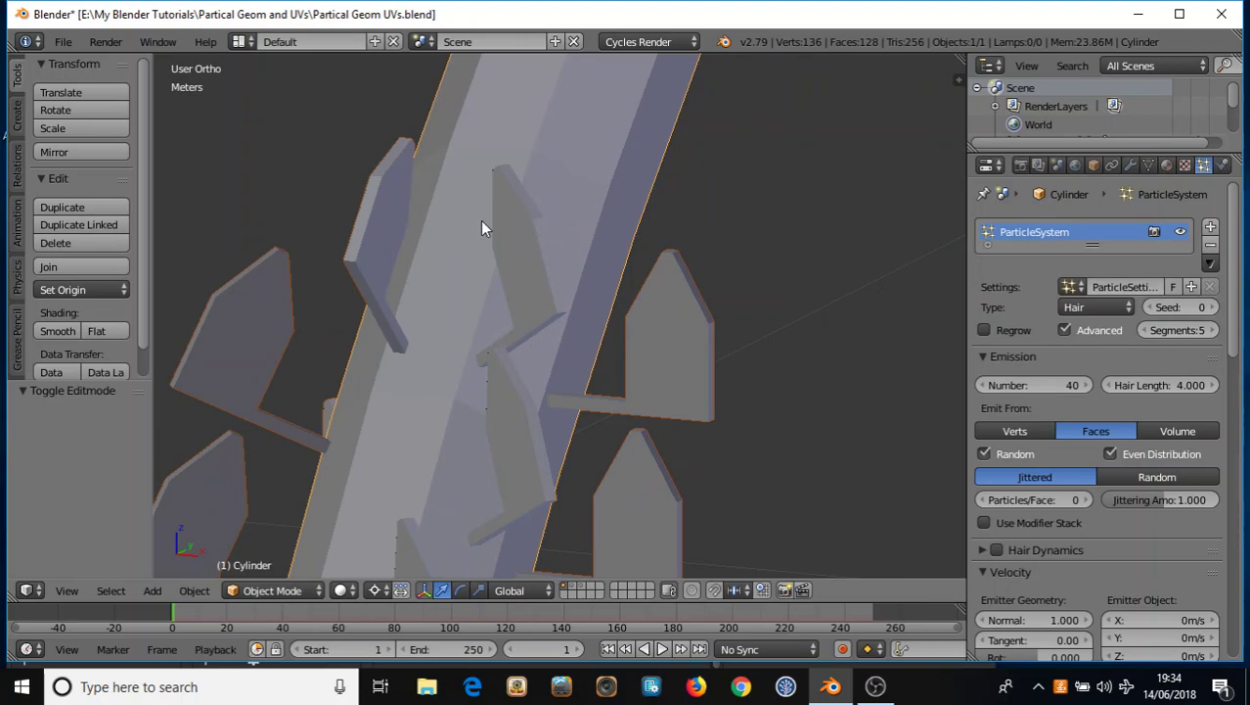
{"action": "middle_click_drag", "start_coordinate": [583, 253], "coordinate": [534, 252]}
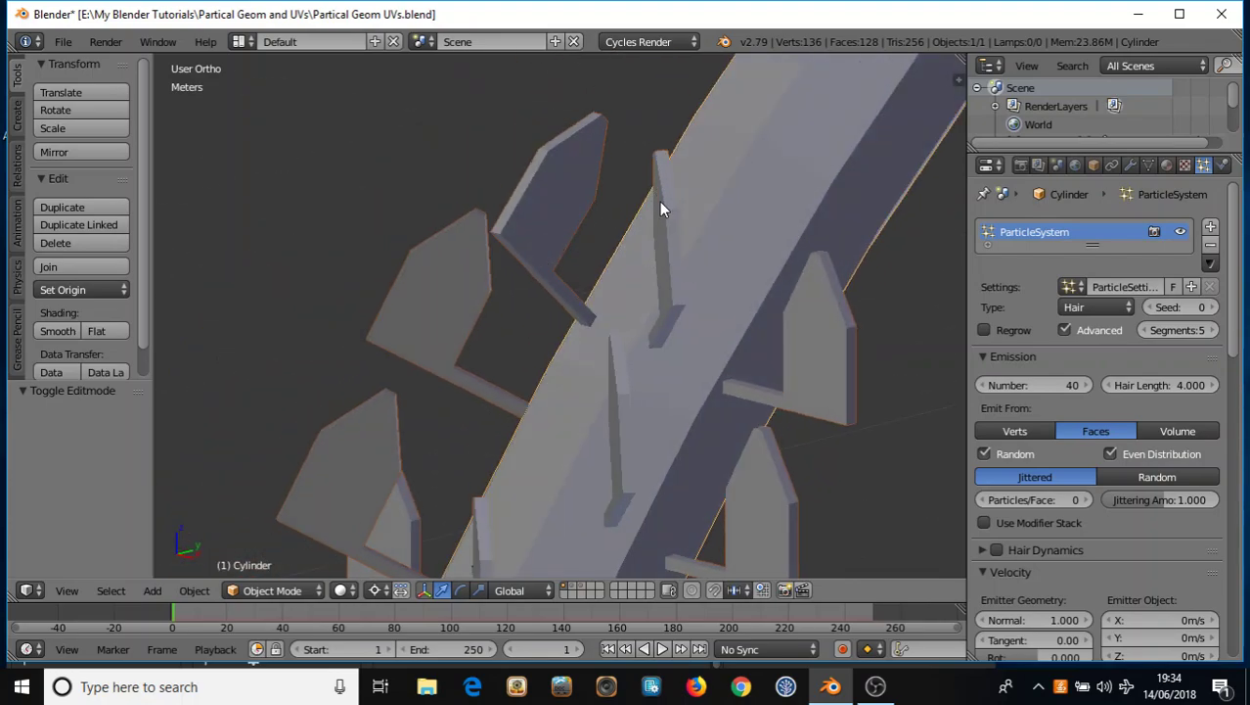
{"action": "middle_click_drag", "start_coordinate": [628, 245], "coordinate": [612, 440]}
{"action": "middle_click_drag", "start_coordinate": [665, 308], "coordinate": [627, 341]}
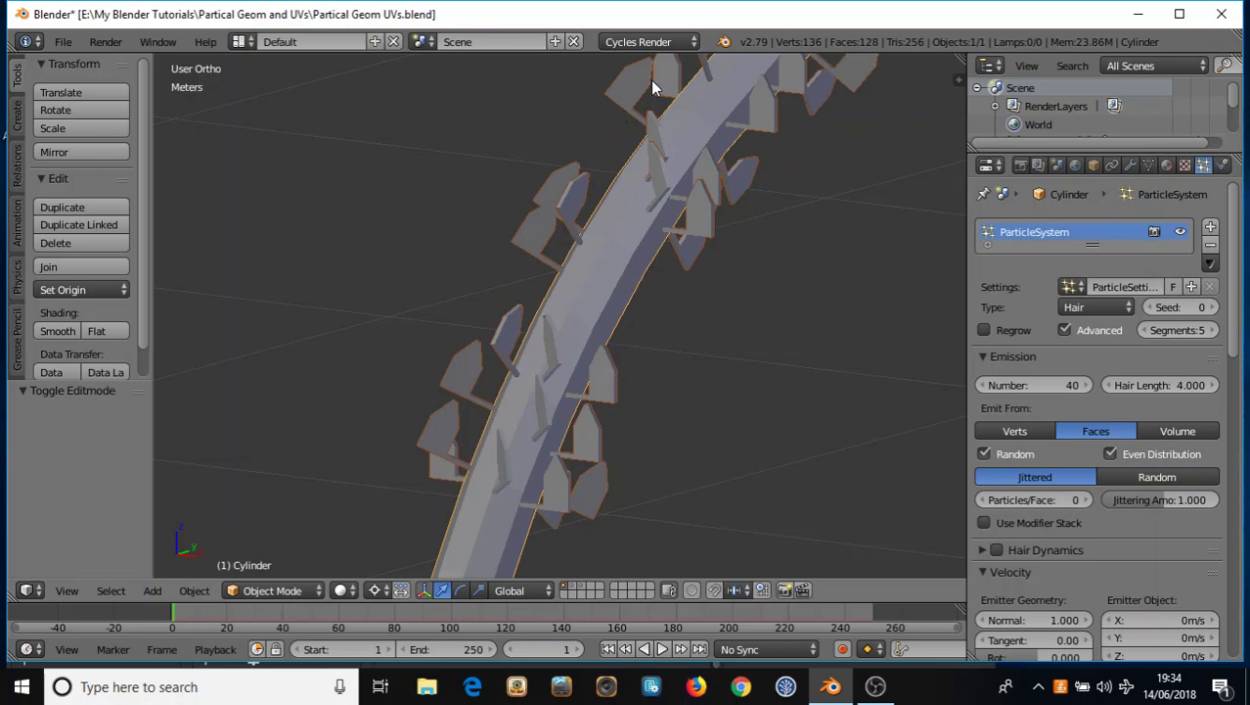
{"action": "middle_click_drag", "start_coordinate": [669, 240], "coordinate": [712, 266]}
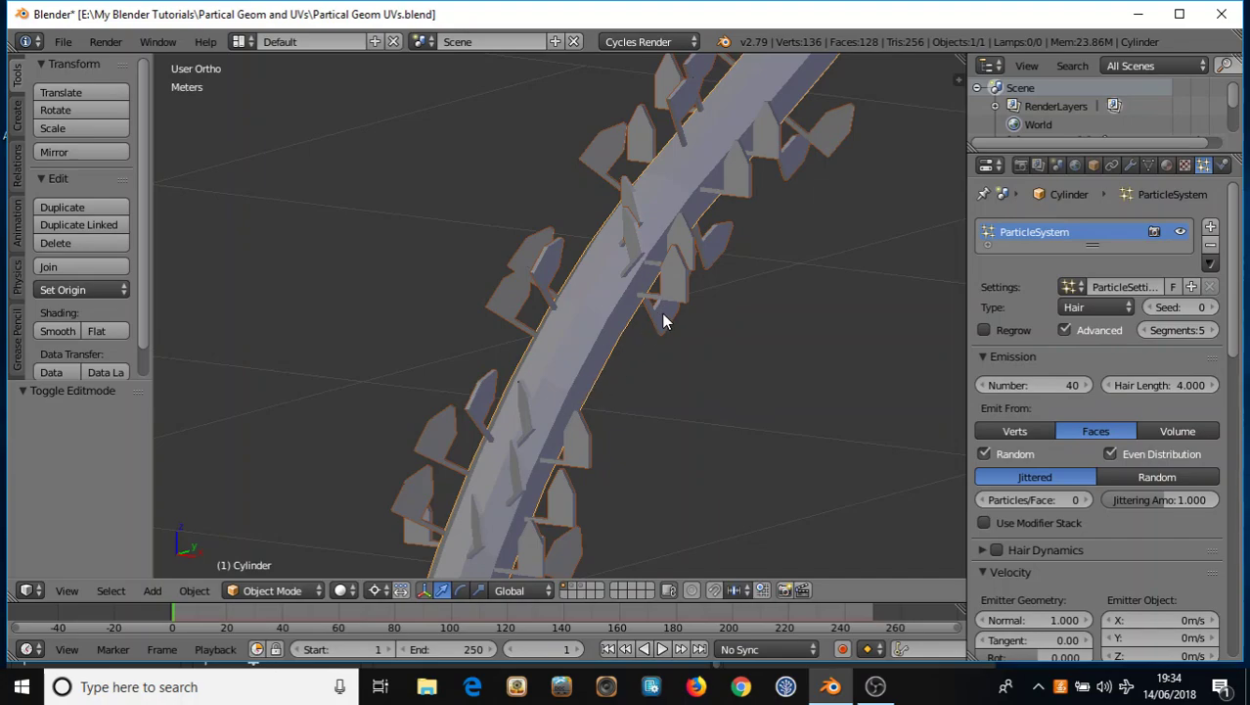
{"action": "middle_click_drag", "start_coordinate": [713, 296], "coordinate": [684, 339]}
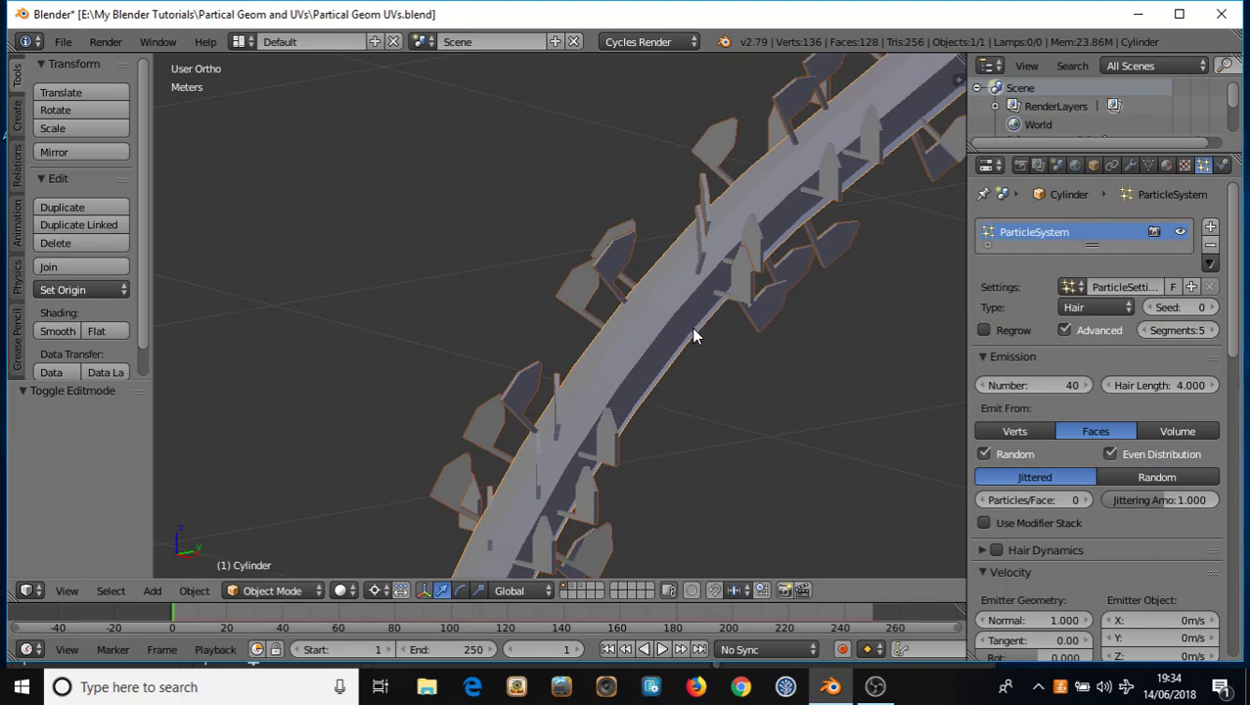
Change the particle Initial Orientation to Normal-Tangent.
{"action": "scroll", "coordinate": [1037, 377], "scroll_direction": "down", "scroll_amount": 5}
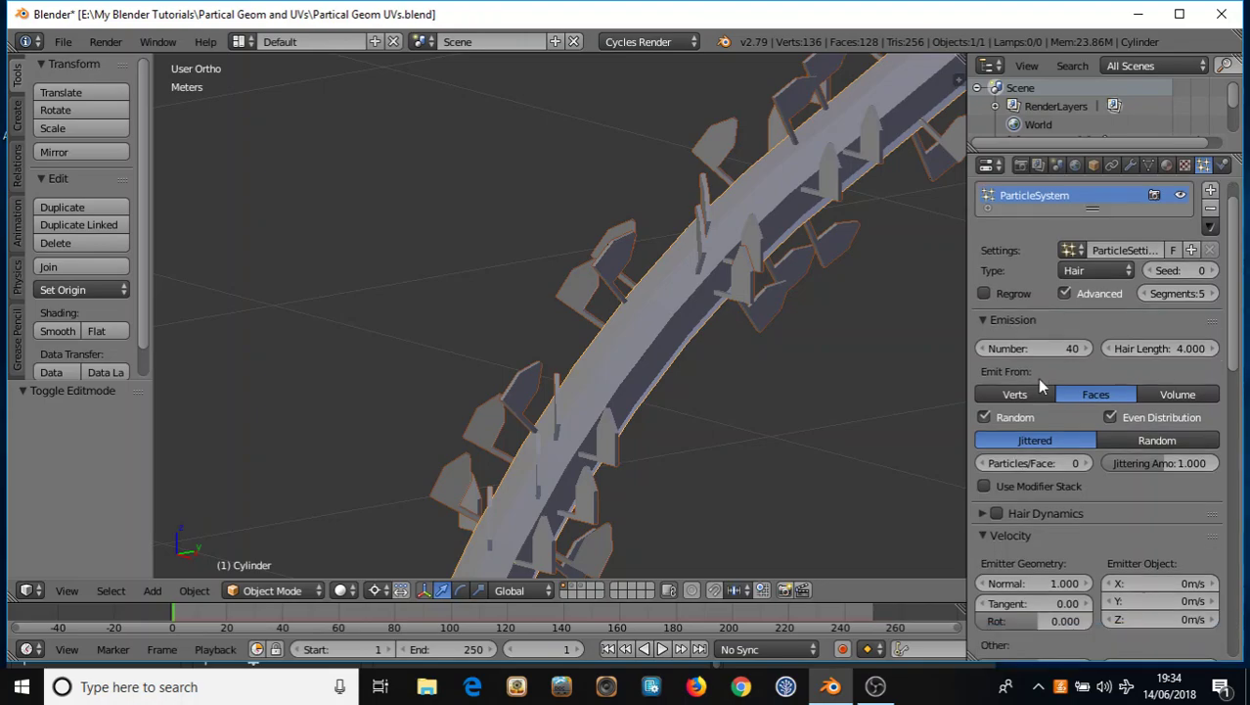
{"action": "scroll", "coordinate": [1055, 441], "scroll_direction": "down", "scroll_amount": 2}
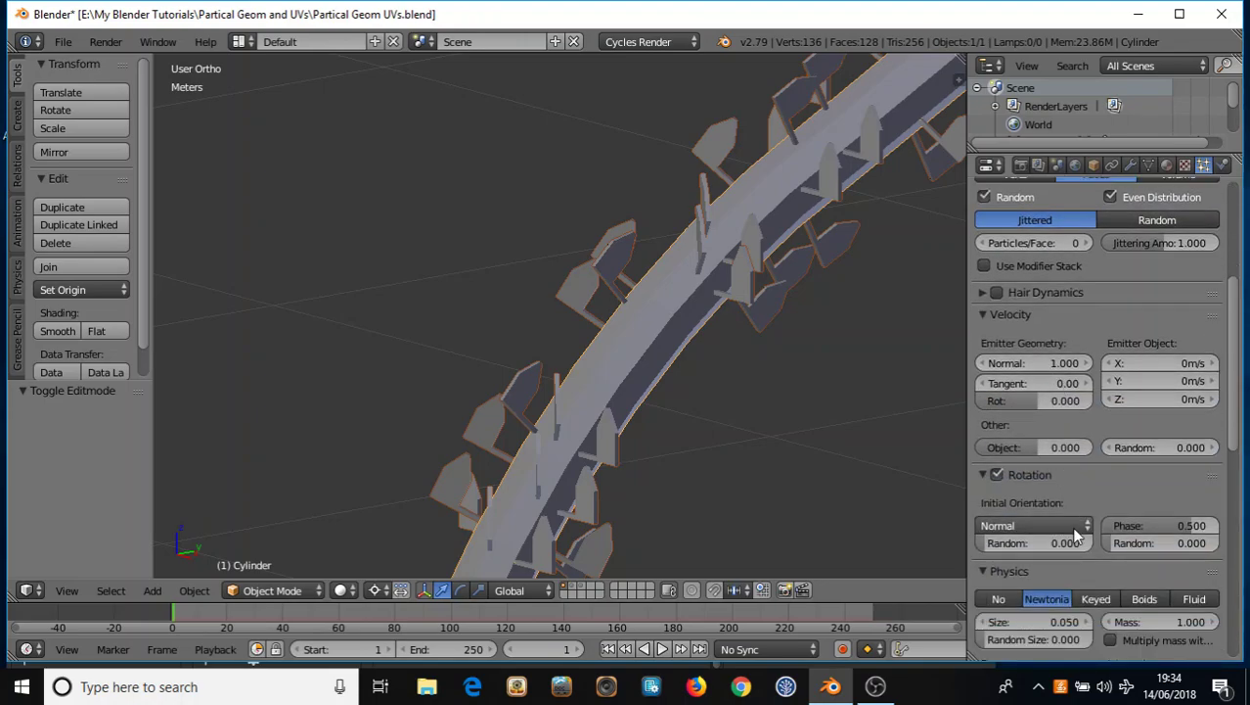
{"action": "left_click", "coordinate": [1075, 528]}
{"action": "left_click", "coordinate": [1037, 463]}
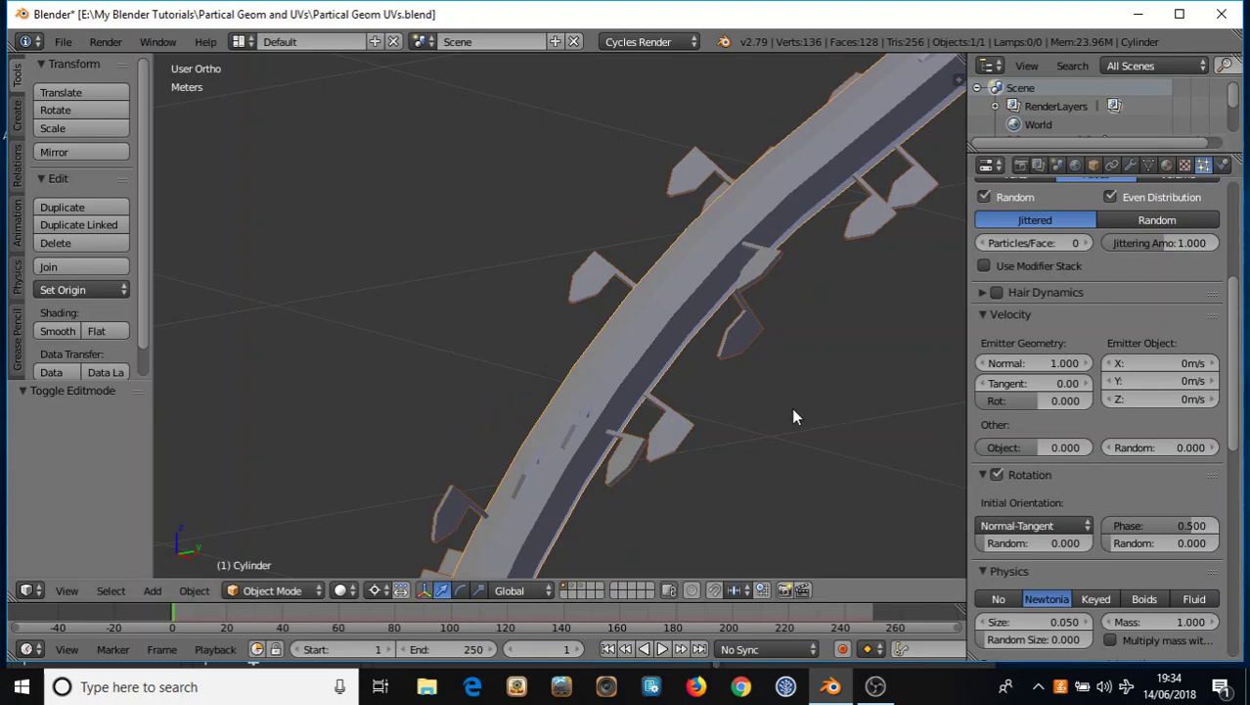
Set the rotation Phase to 0 and orbit to inspect the pointer orientations.
{"action": "left_click", "coordinate": [1182, 525]}
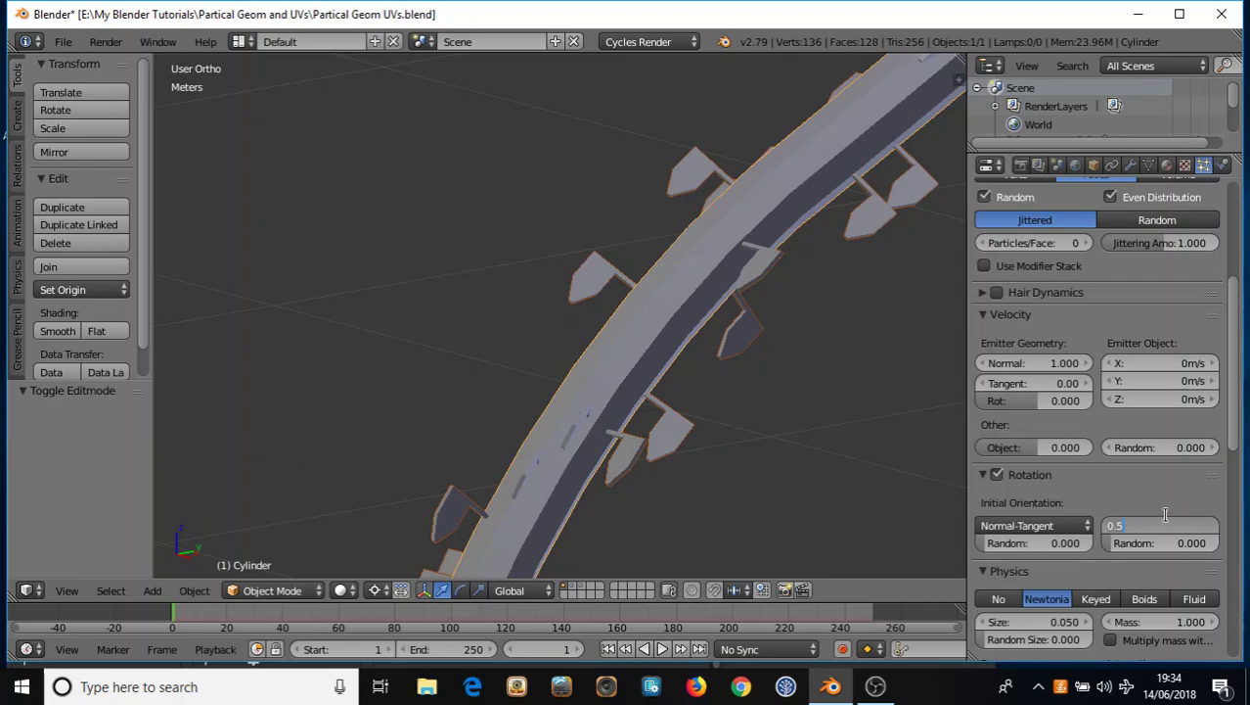
{"action": "type", "text": "0"}
{"action": "key", "text": "Return"}
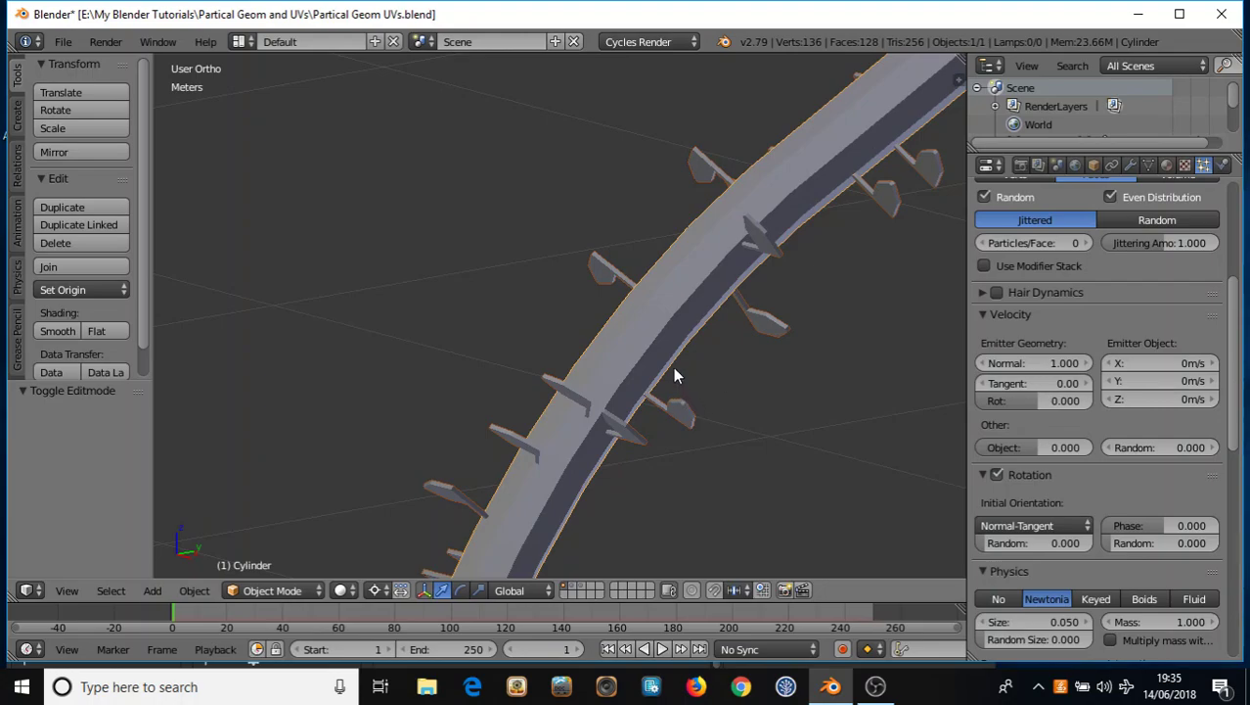
{"action": "mouse_move", "coordinate": [673, 320]}
{"action": "middle_mouse_down"}
{"action": "mouse_move", "coordinate": [652, 321]}
{"action": "mouse_move", "coordinate": [675, 342]}
{"action": "middle_mouse_up"}
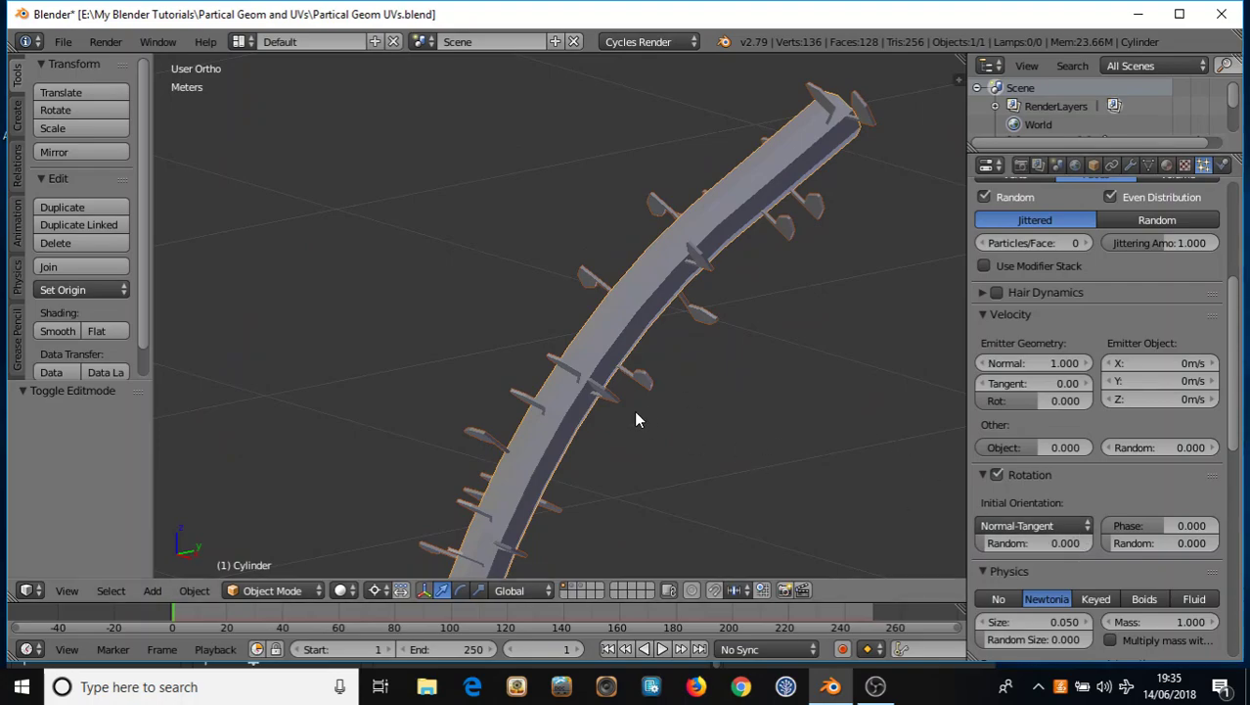
{"action": "middle_click_drag", "start_coordinate": [588, 447], "coordinate": [603, 421]}
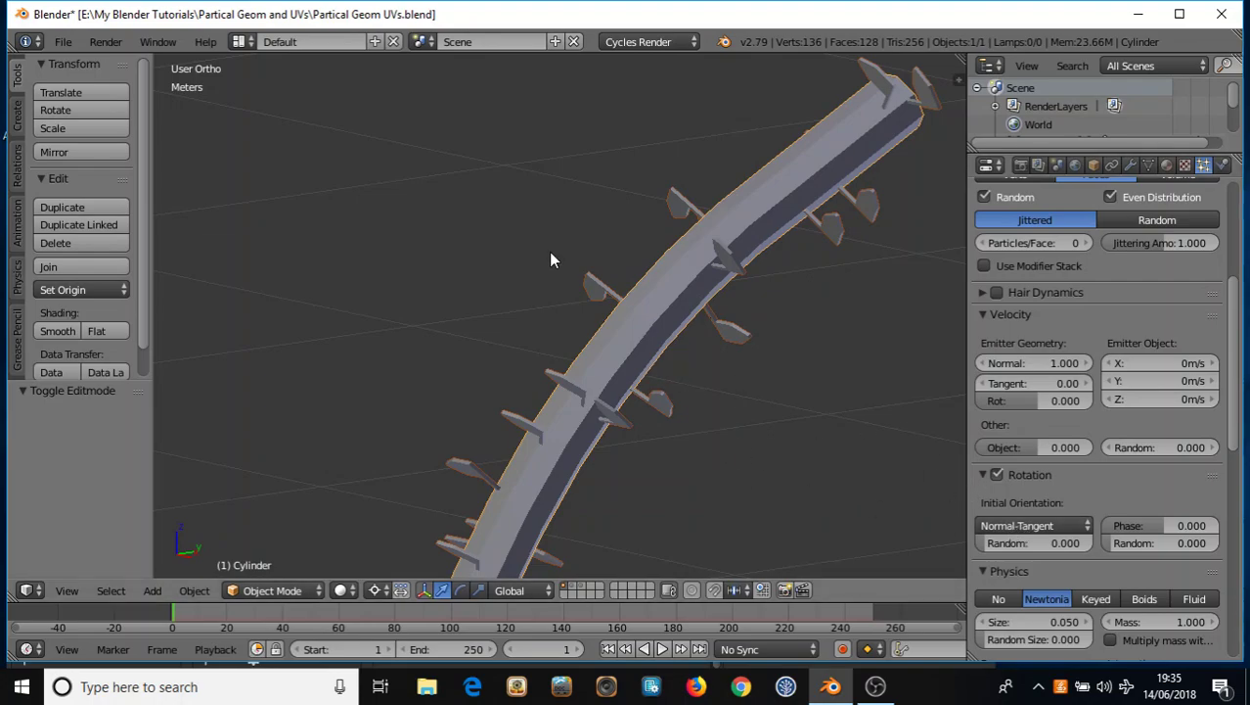
{"action": "middle_click_drag", "start_coordinate": [642, 337], "coordinate": [615, 306]}
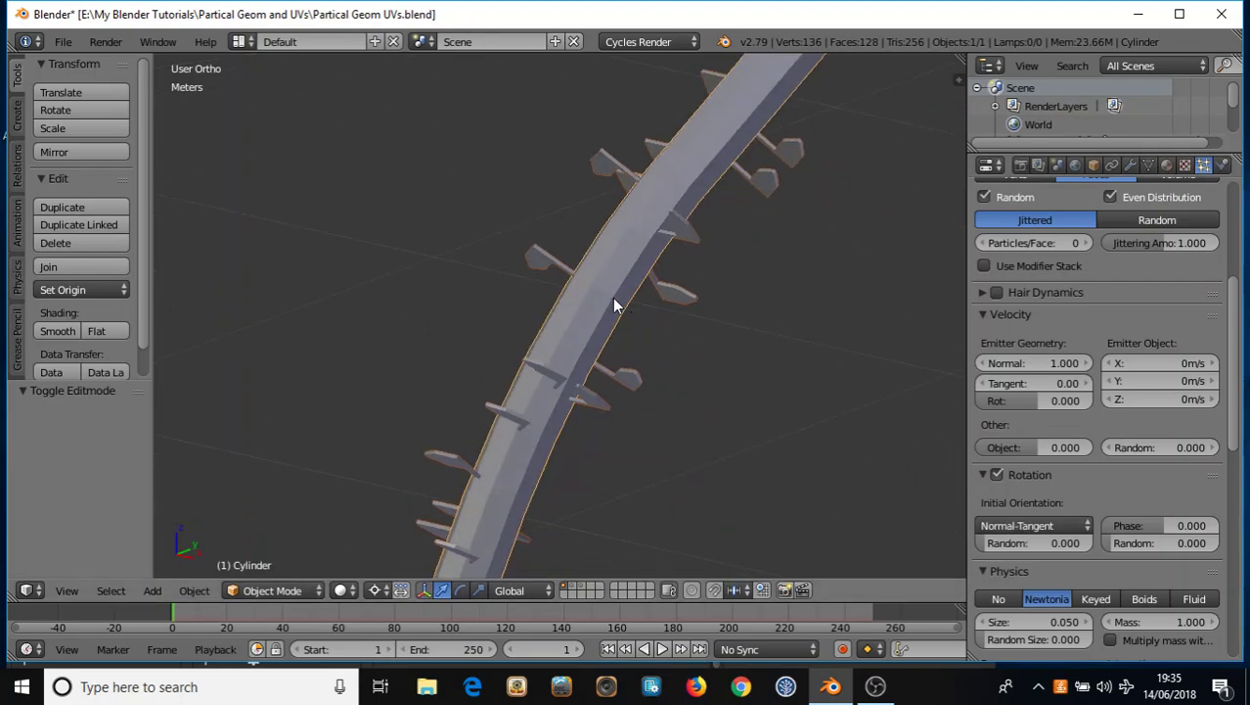
Mark the cylinder's centre edge loop as a seam in Edit Mode.
{"action": "key", "text": "Tab"}
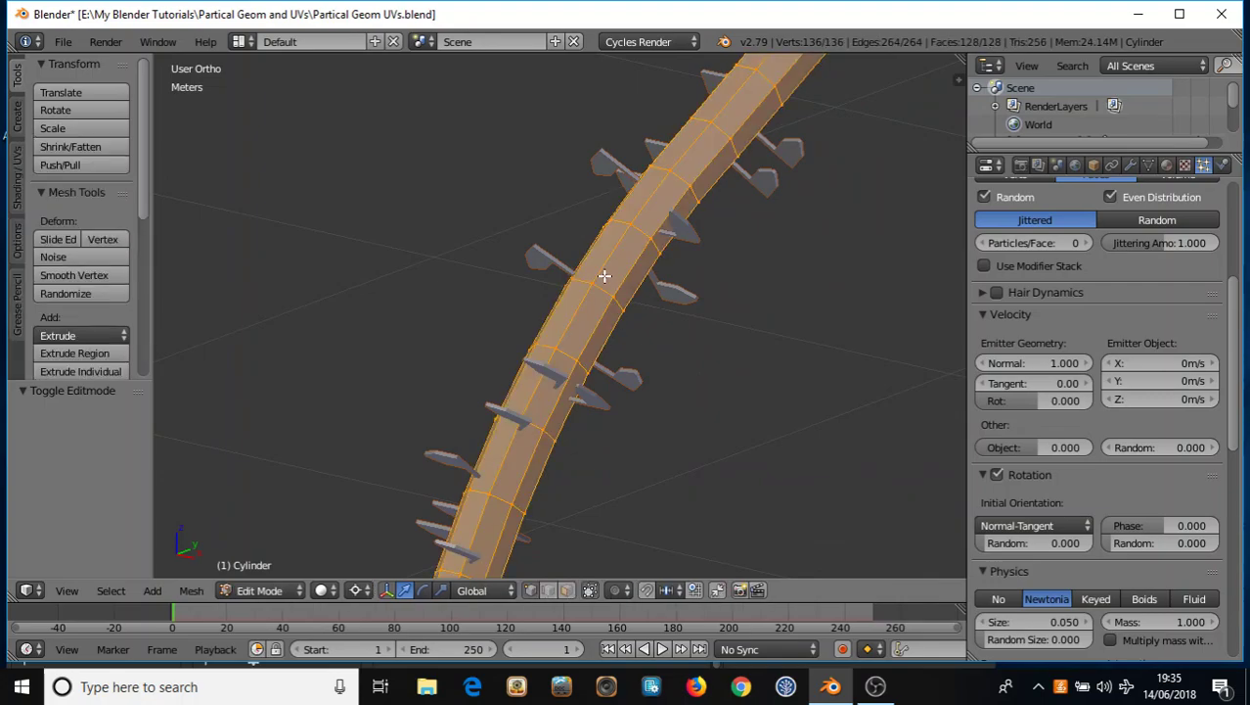
{"action": "key", "text": "a"}
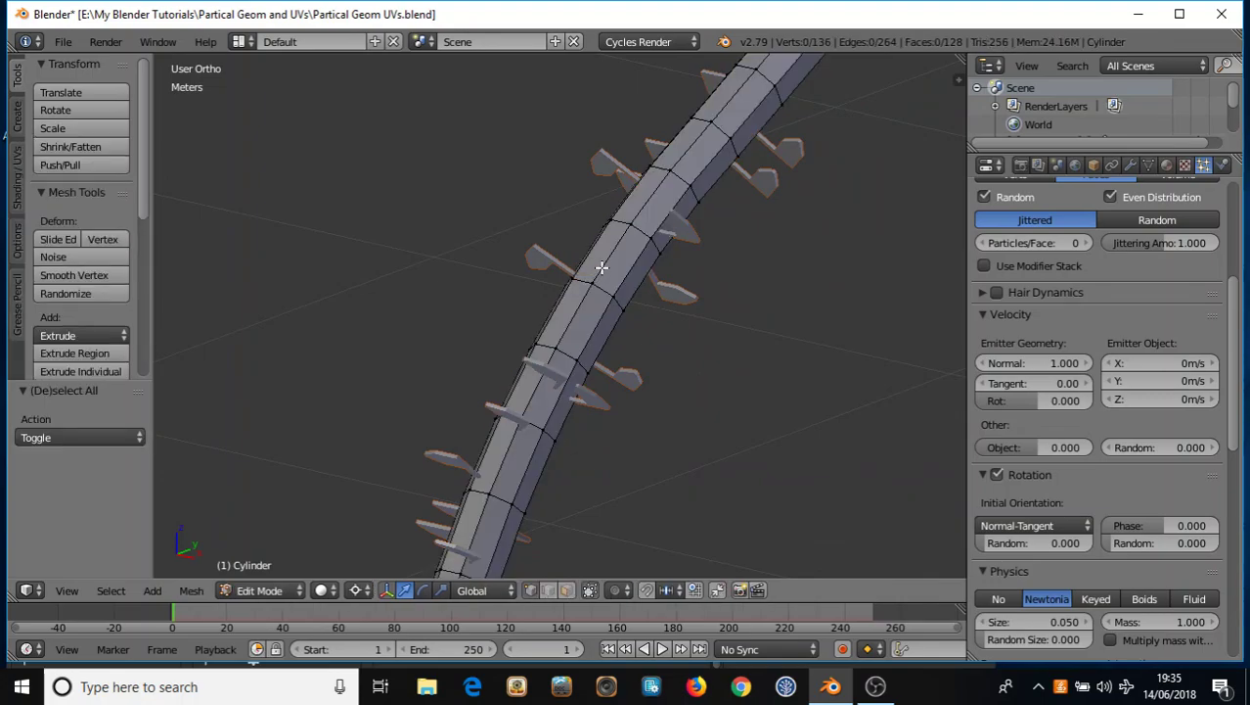
{"action": "right_click", "coordinate": [599, 272], "text": "alt"}
{"action": "key", "text": "ctrl+e"}
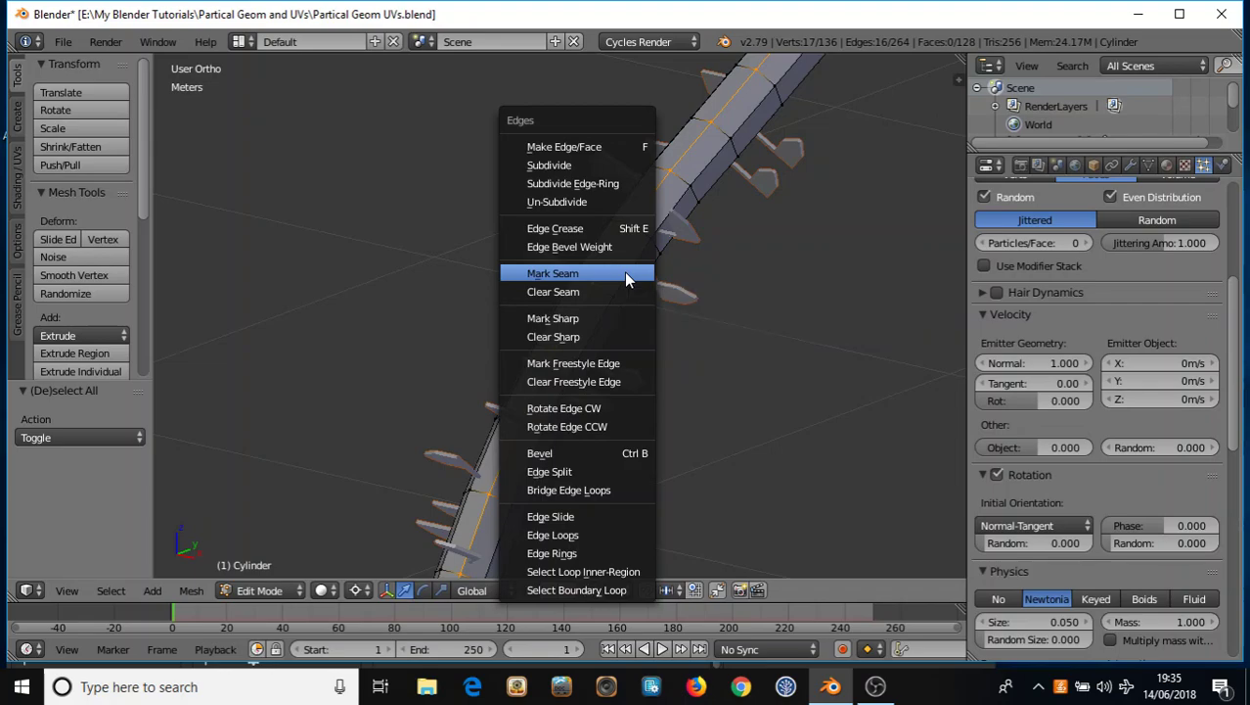
{"action": "left_click", "coordinate": [631, 272]}
UV unwrap the whole mesh and return to Object Mode.
{"action": "key", "text": "a"}
{"action": "key", "text": "a"}
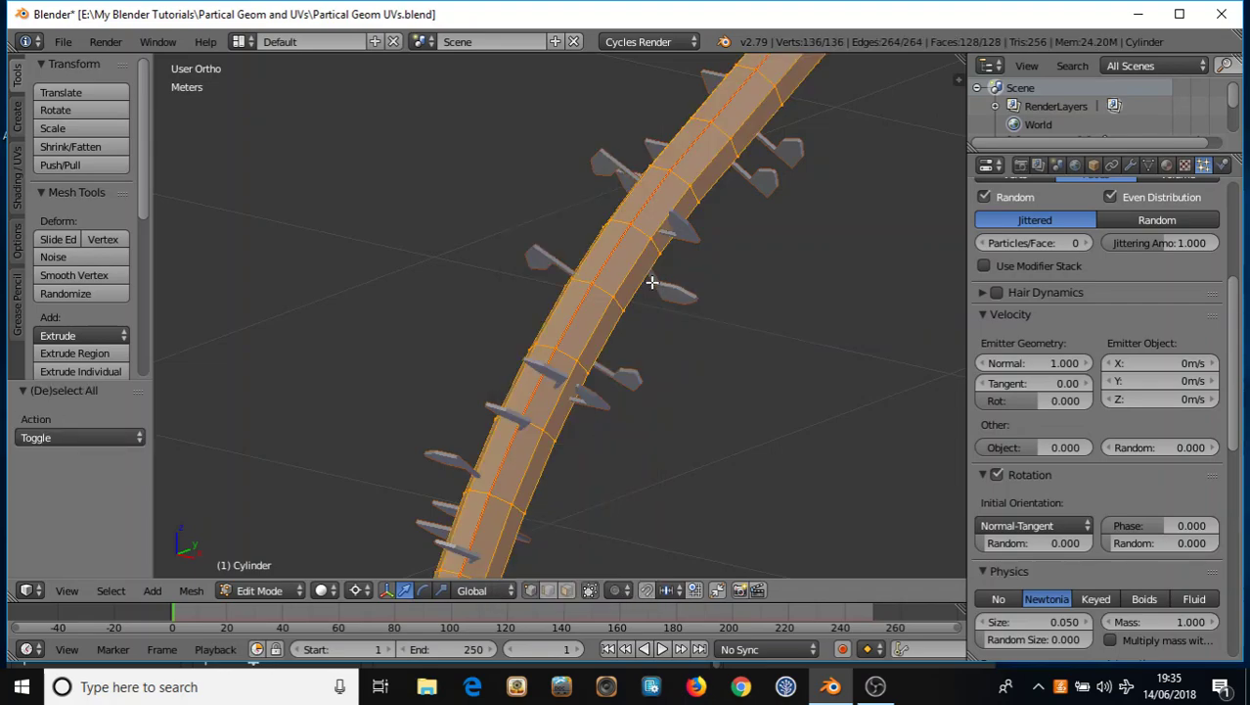
{"action": "key", "text": "u"}
{"action": "left_click", "coordinate": [640, 282]}
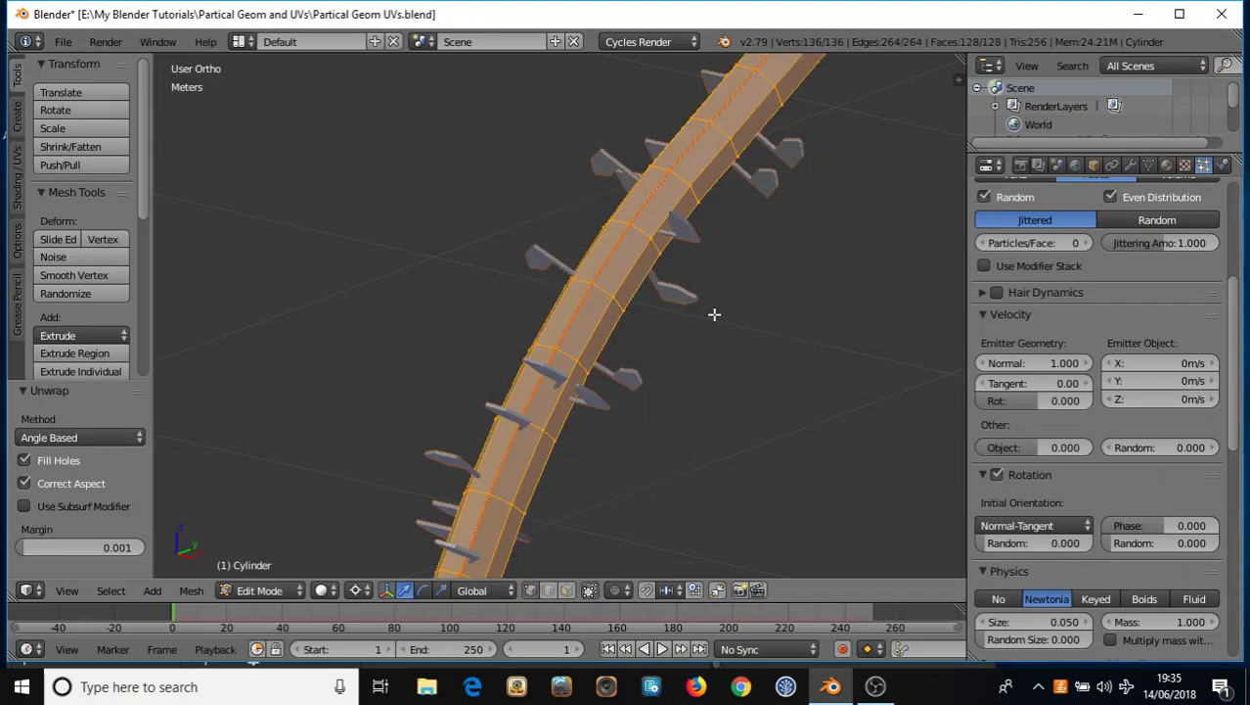
{"action": "key", "text": "a"}
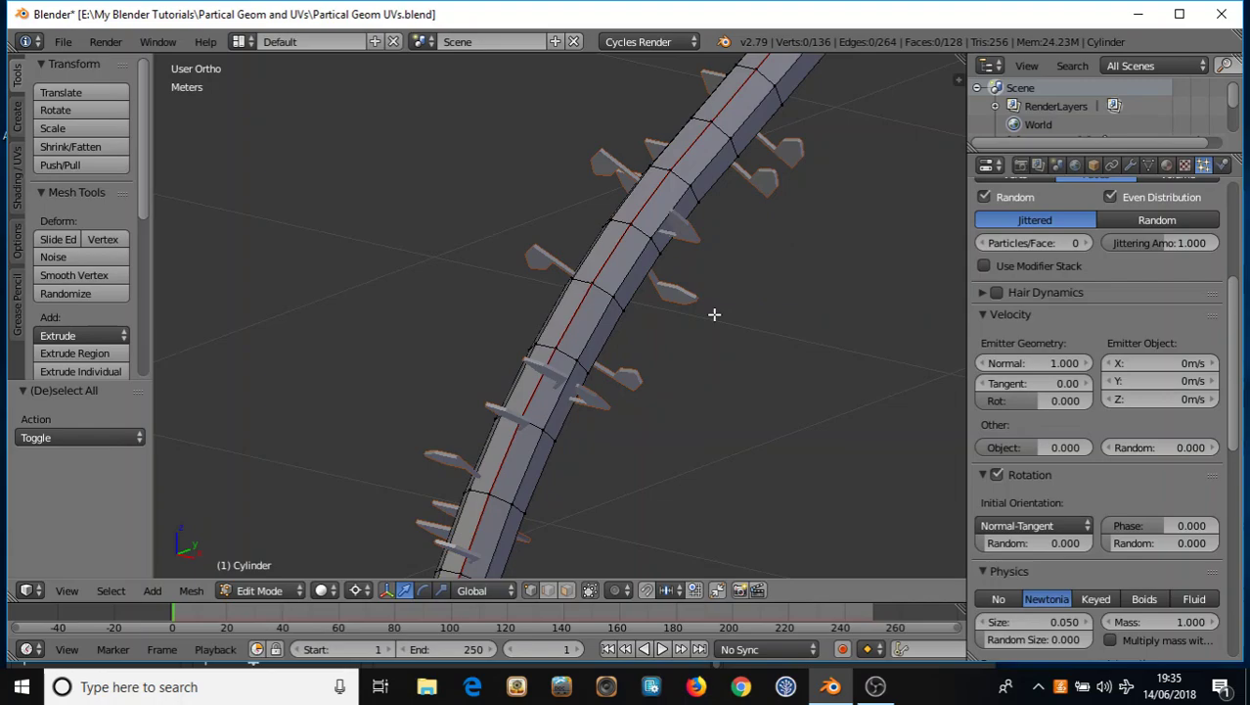
{"action": "key", "text": "Tab"}
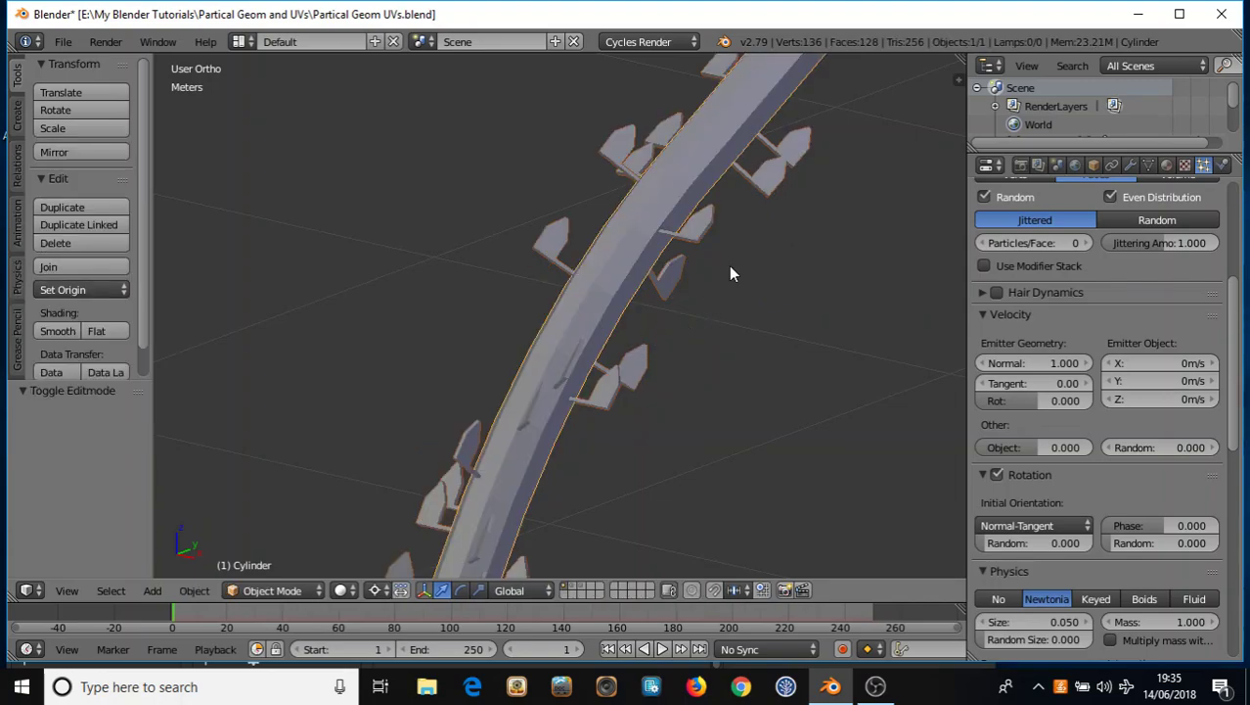
{"action": "middle_click_drag", "start_coordinate": [730, 273], "coordinate": [669, 392]}
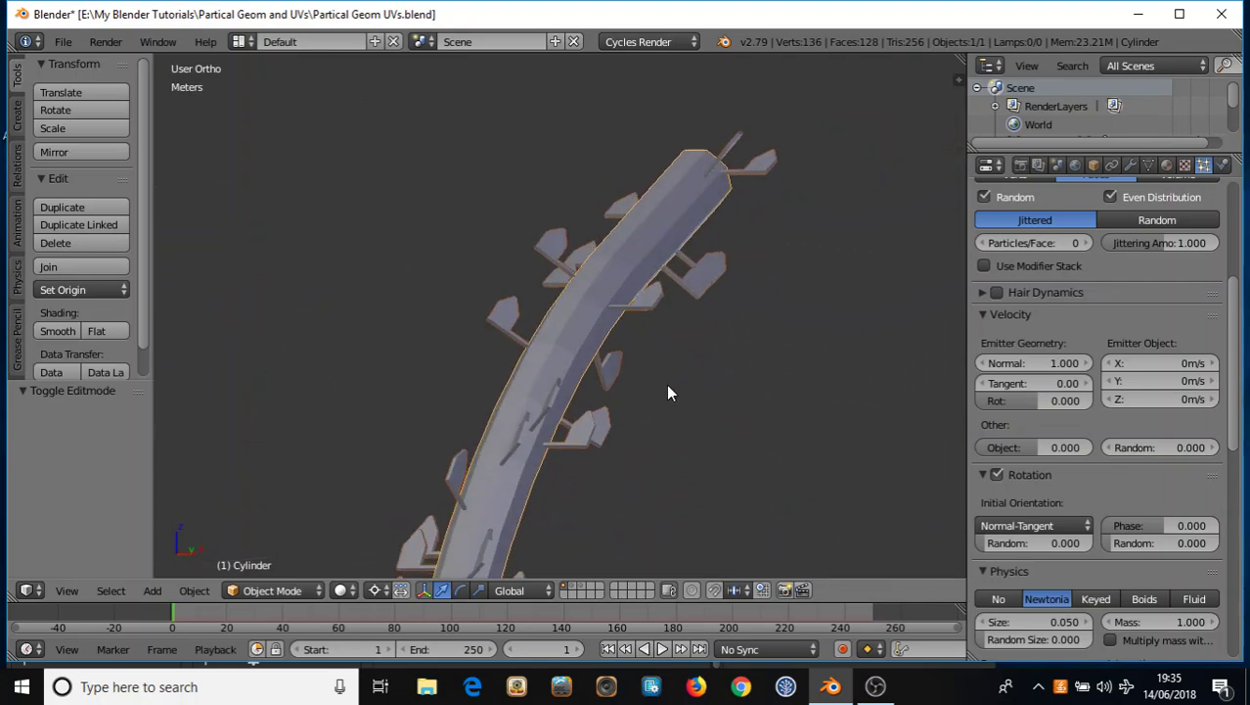
{"action": "scroll", "coordinate": [563, 407], "scroll_direction": "up", "scroll_amount": 2}
{"action": "mouse_move", "coordinate": [597, 358]}
{"action": "middle_mouse_down"}
{"action": "mouse_move", "coordinate": [600, 346]}
{"action": "mouse_move", "coordinate": [472, 331]}
{"action": "mouse_move", "coordinate": [605, 366]}
{"action": "mouse_move", "coordinate": [640, 263]}
{"action": "middle_mouse_up"}
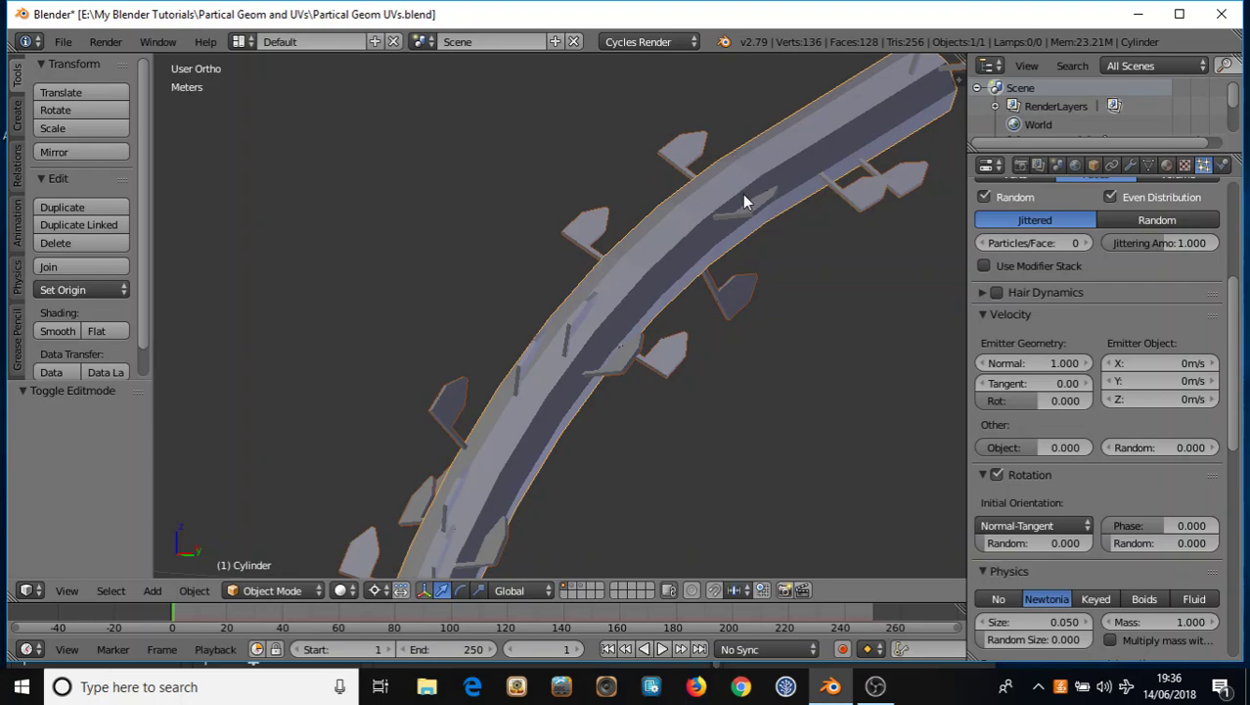
{"action": "middle_click_drag", "start_coordinate": [446, 369], "coordinate": [627, 299]}
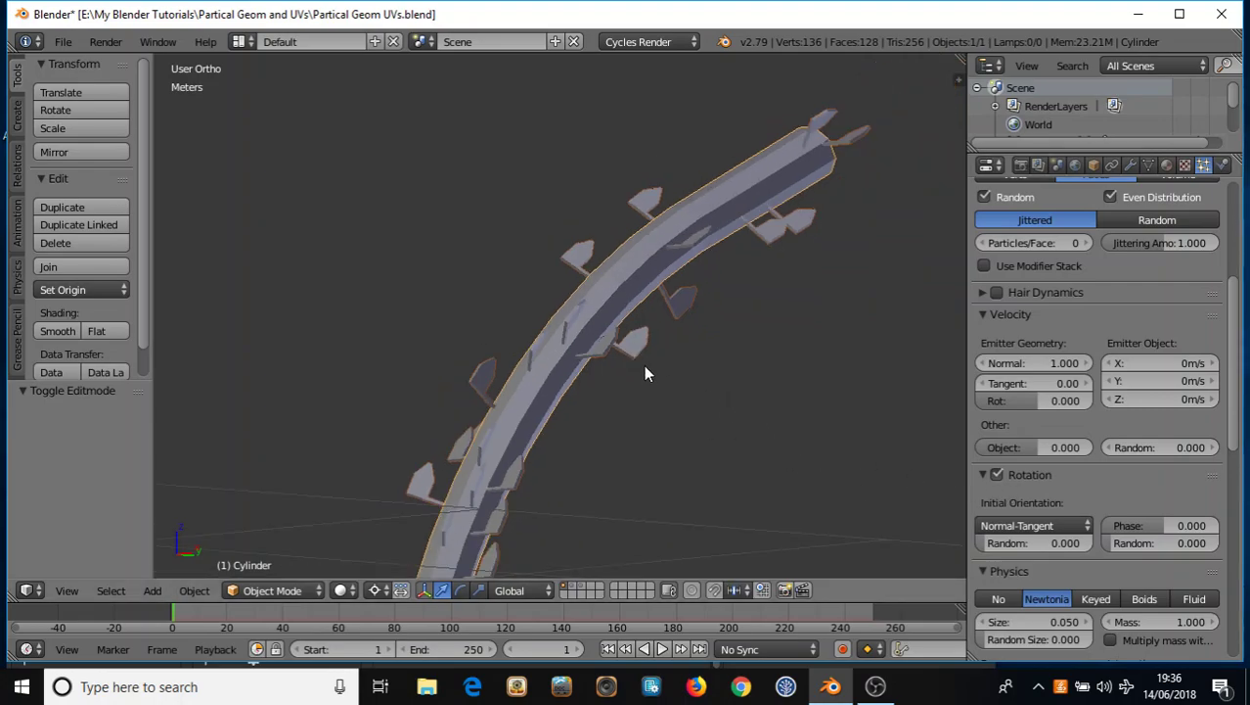
{"action": "middle_click_drag", "start_coordinate": [661, 382], "coordinate": [628, 366]}
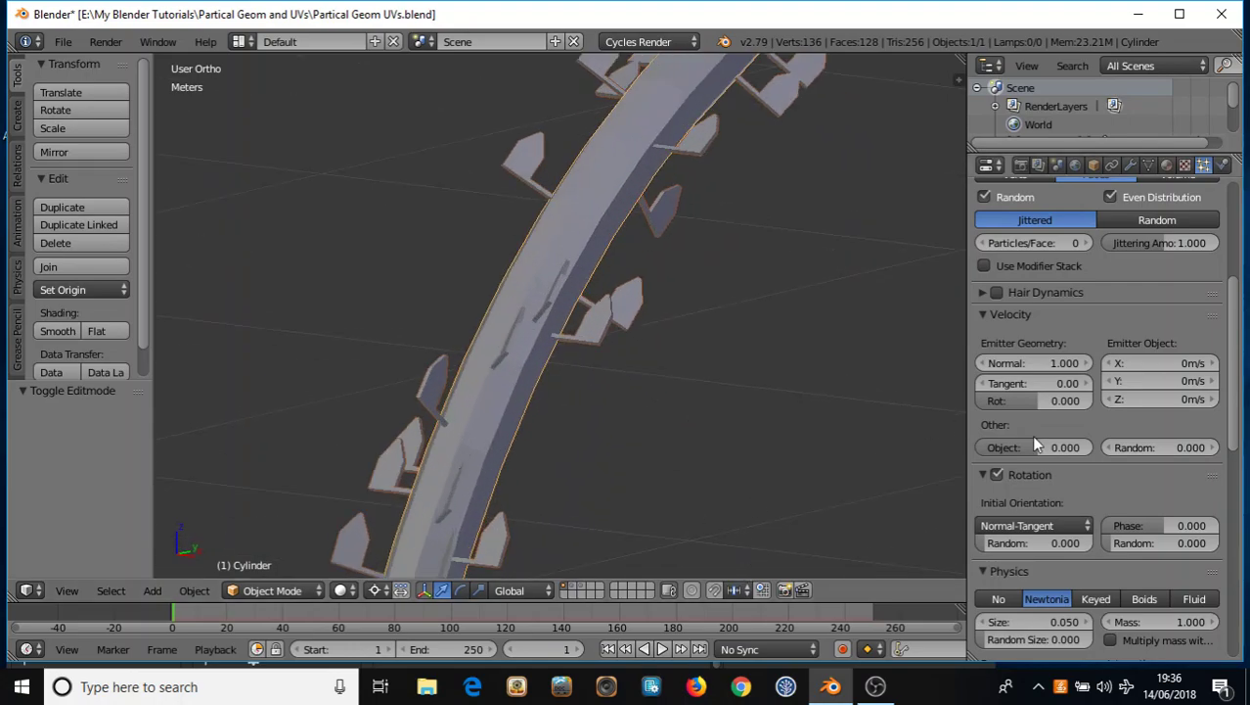
Set the particle Dupli Object to Branch.
{"action": "scroll", "coordinate": [1202, 380], "scroll_direction": "down", "scroll_amount": 1}
{"action": "scroll", "coordinate": [1199, 379], "scroll_direction": "down", "scroll_amount": 12}
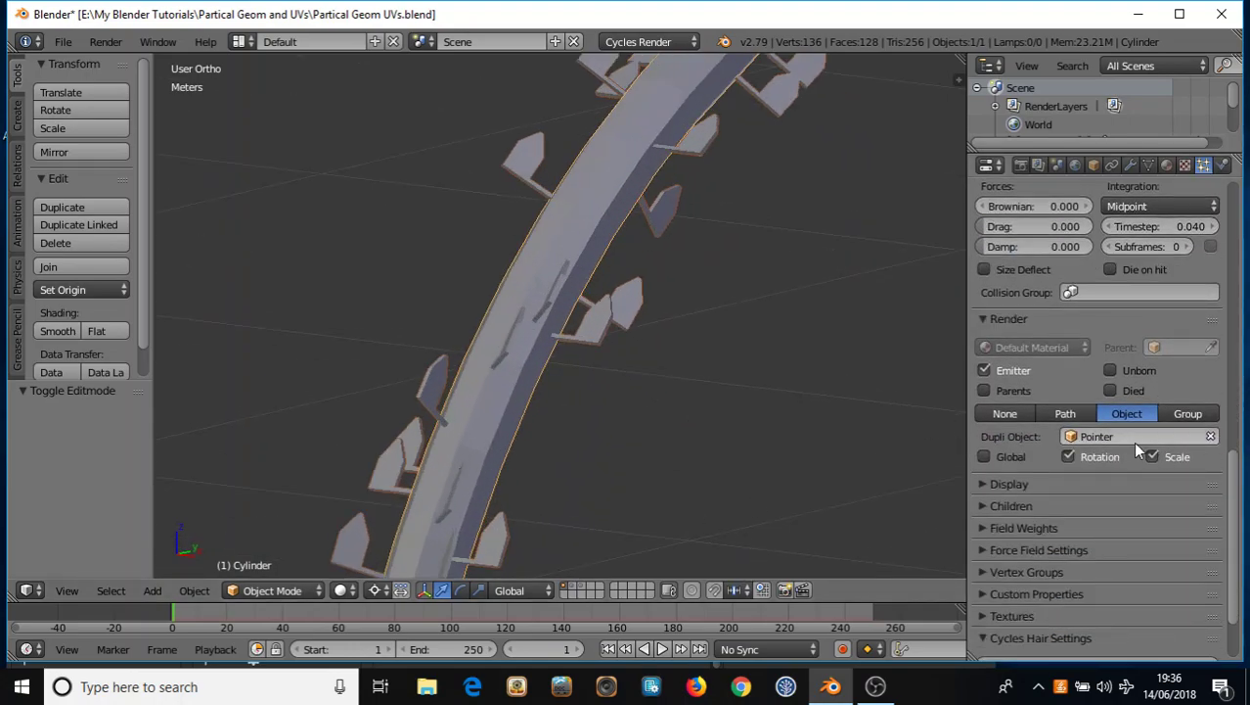
{"action": "left_click", "coordinate": [1144, 438]}
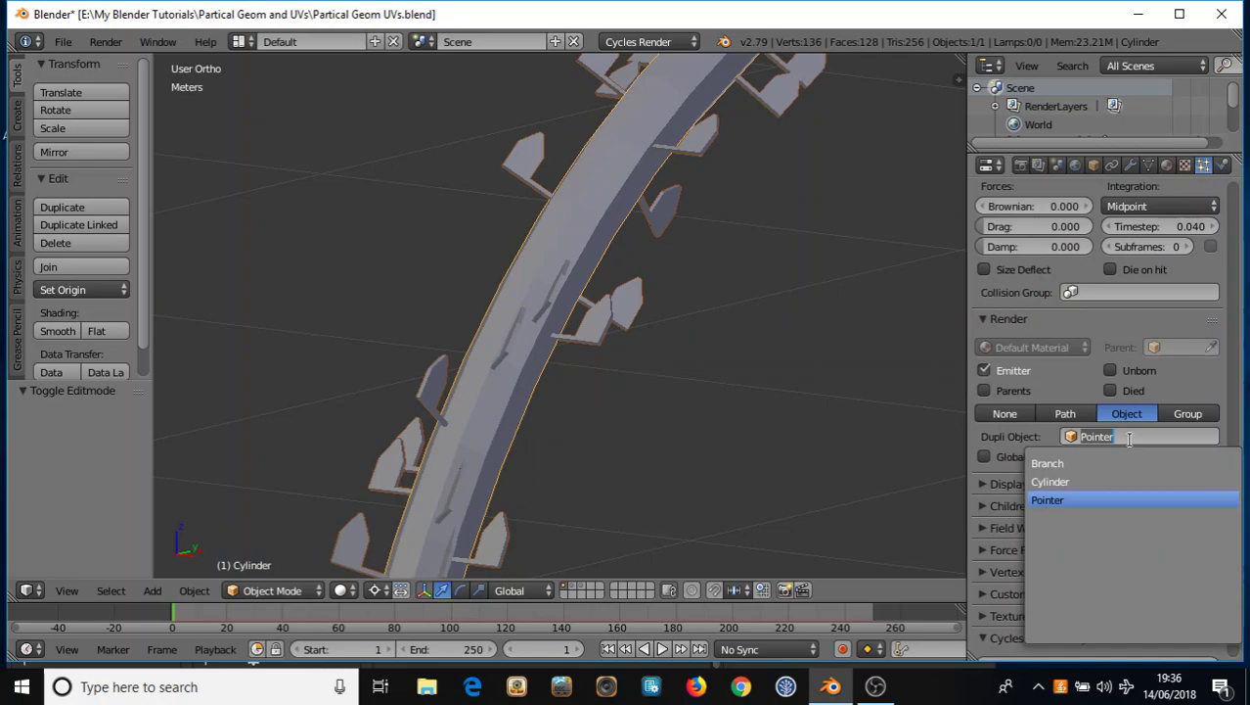
{"action": "left_click", "coordinate": [1060, 467]}
Set Normal velocity to 3.640 and rotation Random to 0.050.
{"action": "scroll", "coordinate": [1037, 333], "scroll_direction": "up", "scroll_amount": 10}
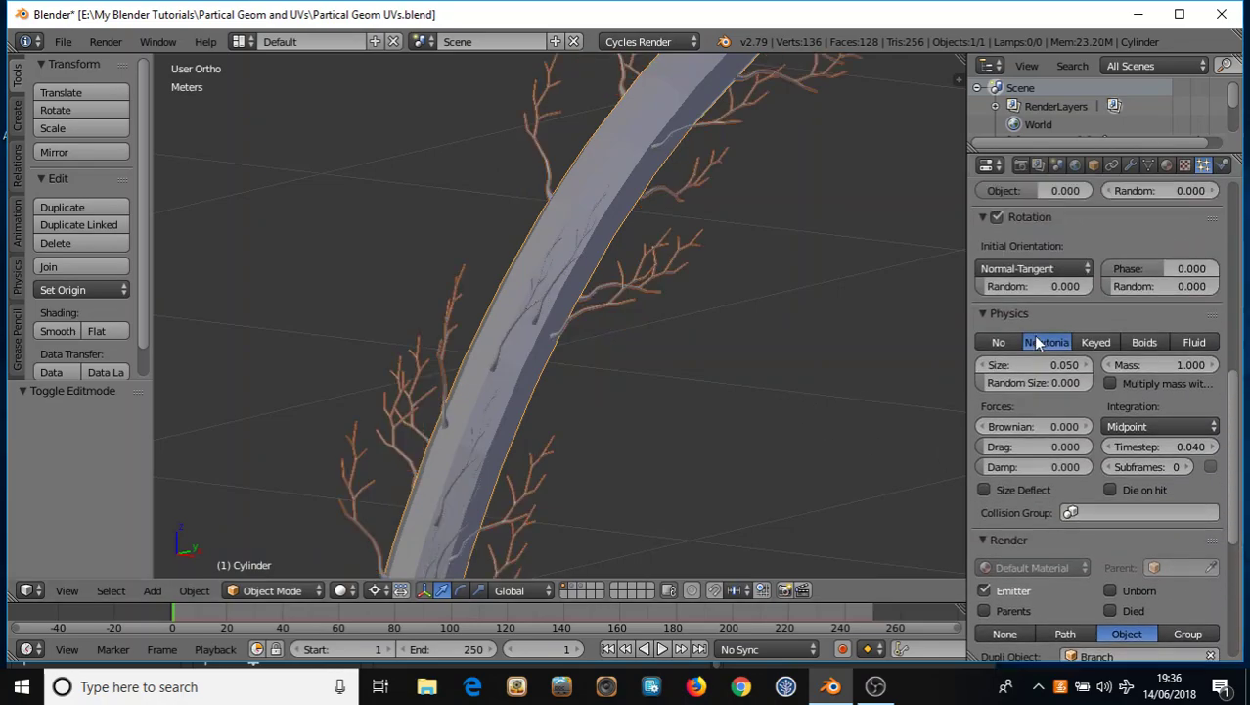
{"action": "scroll", "coordinate": [1033, 335], "scroll_direction": "up", "scroll_amount": 2}
{"action": "left_click_drag", "start_coordinate": [1025, 290], "coordinate": [1190, 290]}
{"action": "middle_click_drag", "start_coordinate": [812, 245], "coordinate": [1112, 477]}
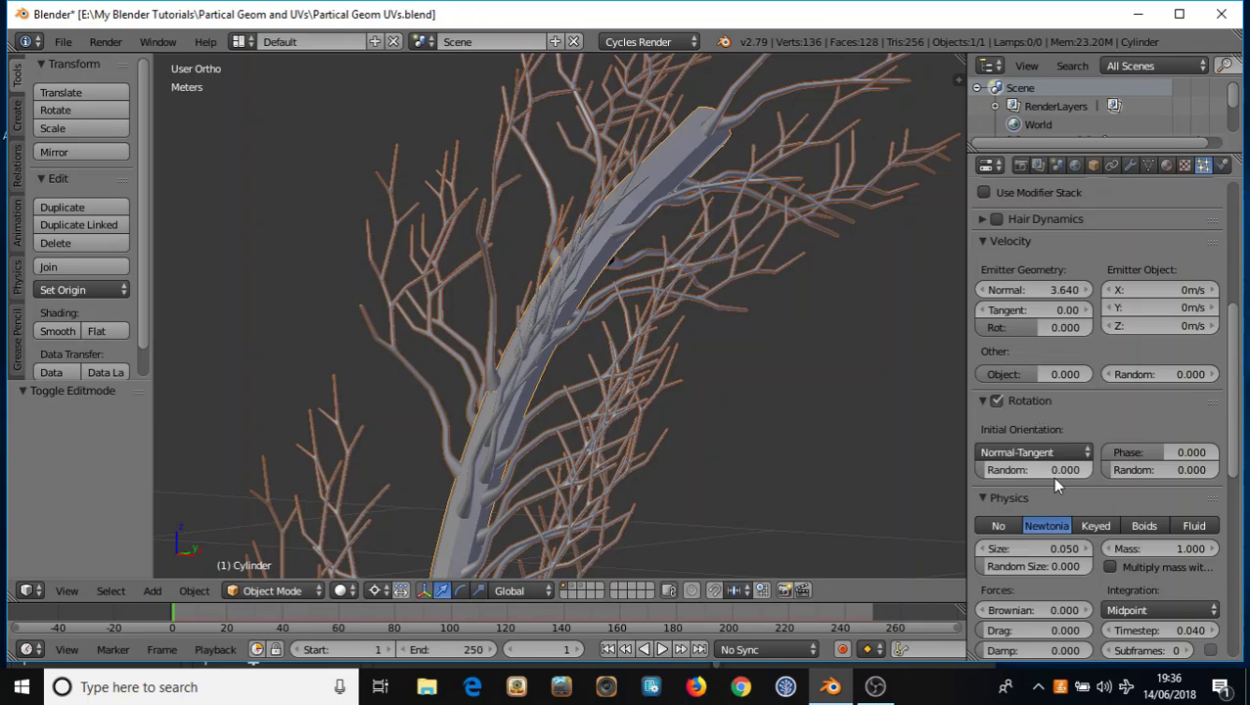
{"action": "left_click_drag", "start_coordinate": [1052, 470], "coordinate": [1071, 470]}
{"action": "middle_click_drag", "start_coordinate": [714, 363], "coordinate": [643, 303]}
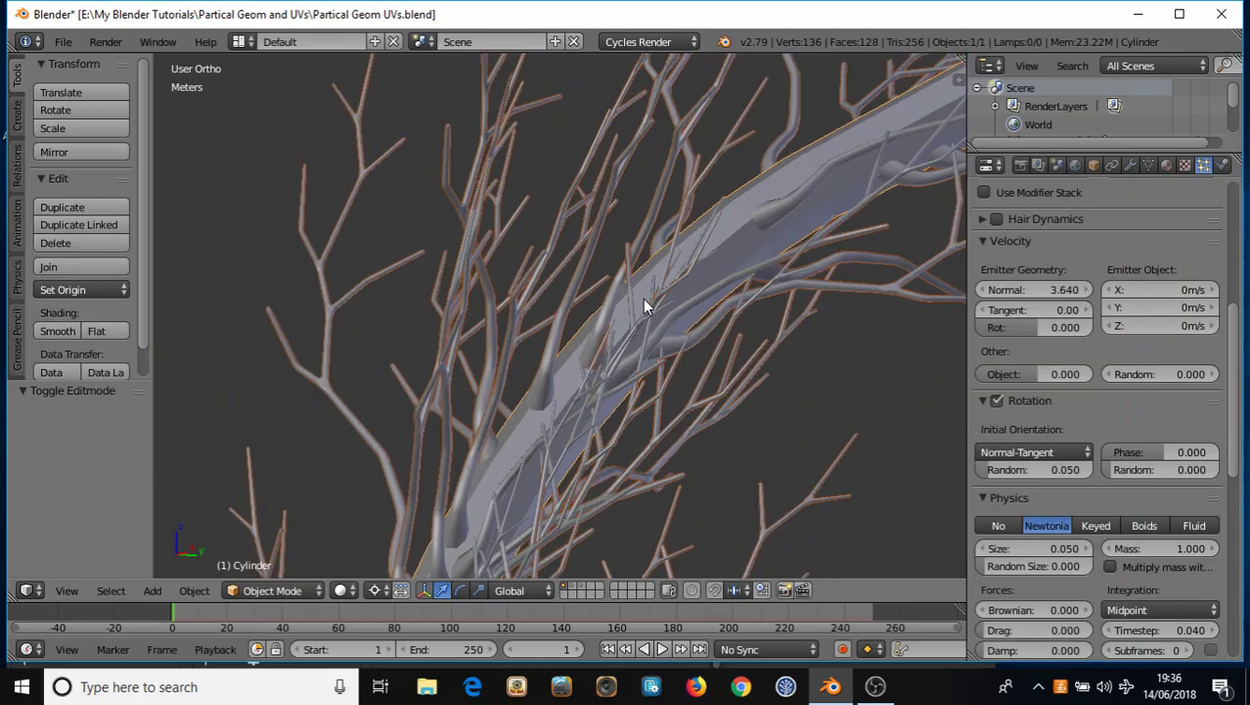
Apply Smooth shading to the cylinder and orbit to check the rounded trunk.
{"action": "left_click", "coordinate": [66, 330]}
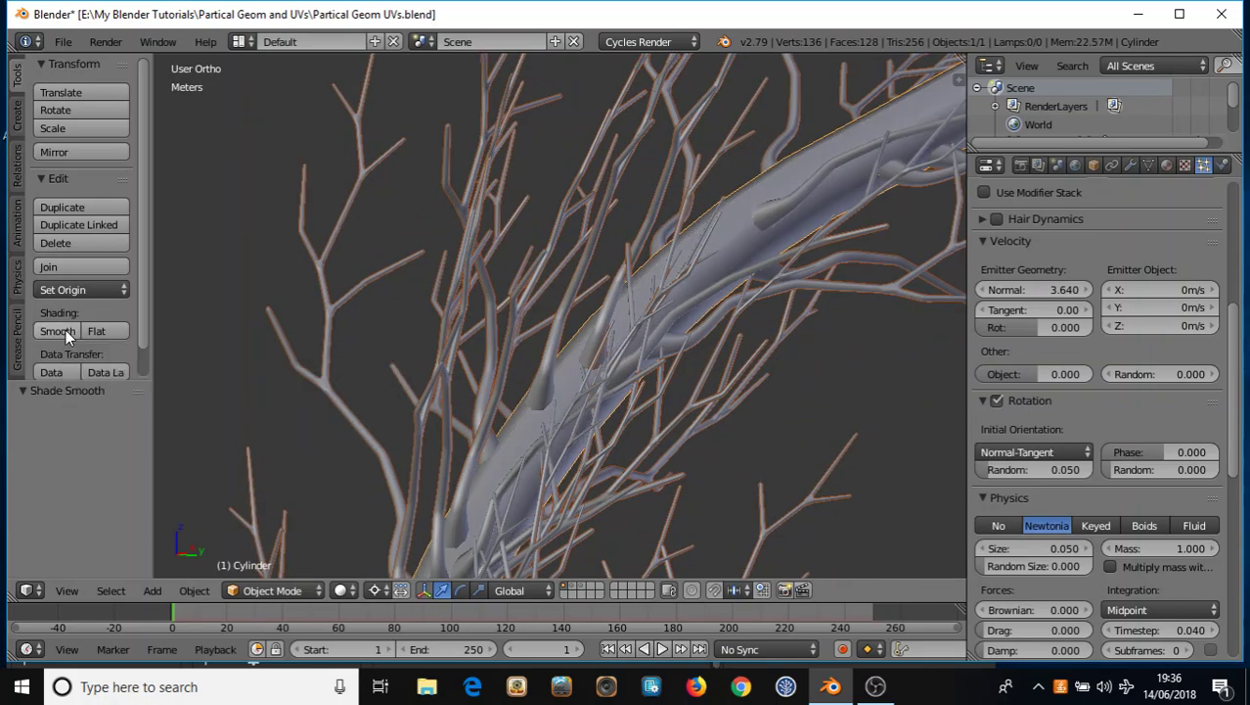
{"action": "scroll", "coordinate": [641, 302], "scroll_direction": "down", "scroll_amount": 5}
{"action": "middle_click_drag", "start_coordinate": [623, 330], "coordinate": [600, 366]}
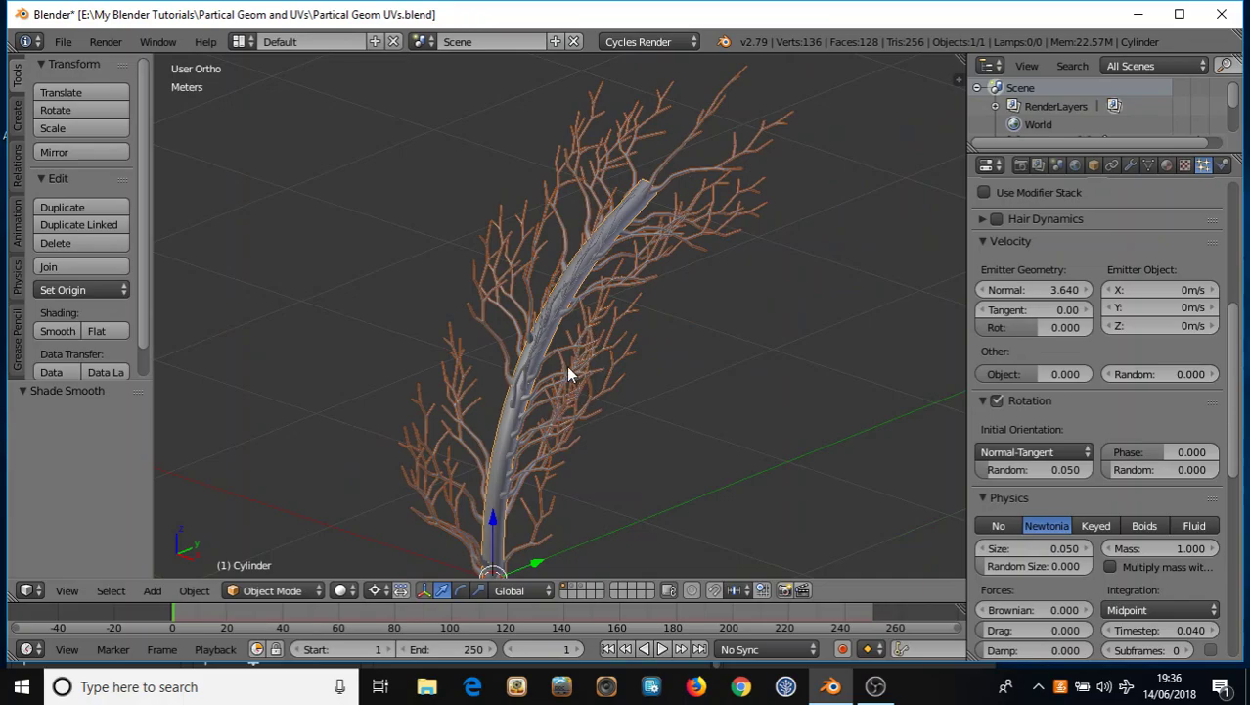
{"action": "scroll", "coordinate": [555, 380], "scroll_direction": "up", "scroll_amount": 4}
{"action": "middle_click_drag", "start_coordinate": [647, 342], "coordinate": [566, 377]}
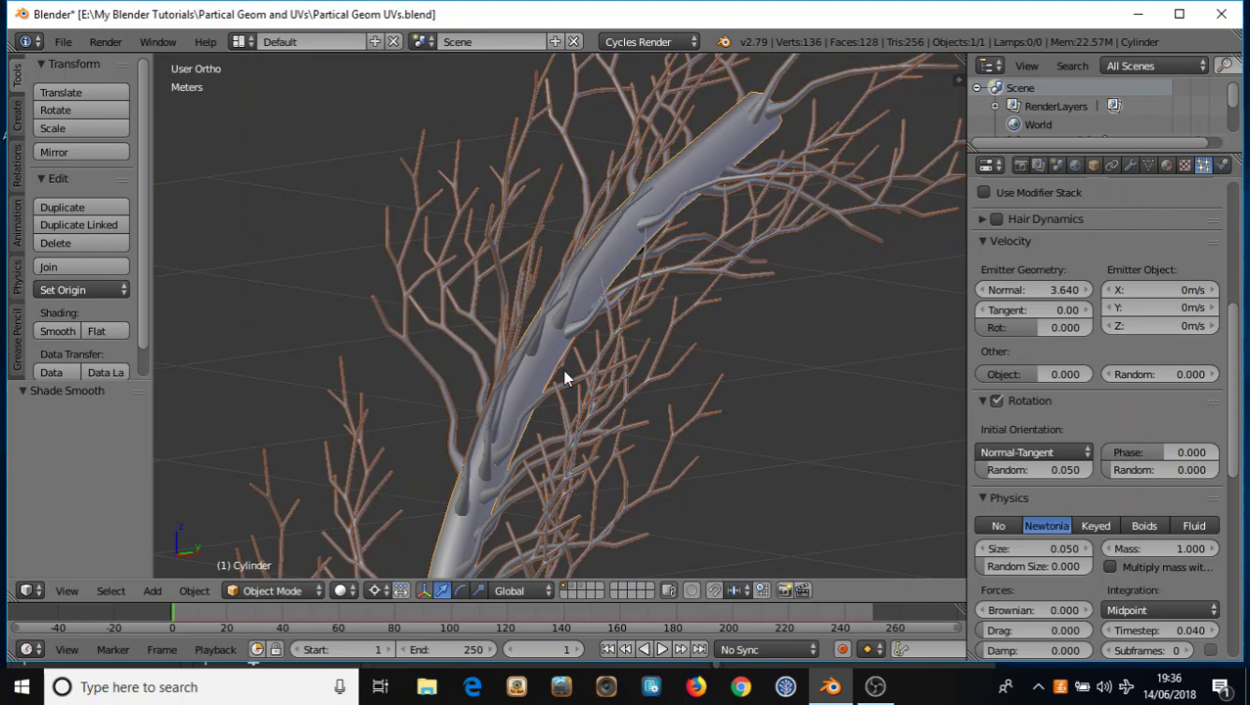